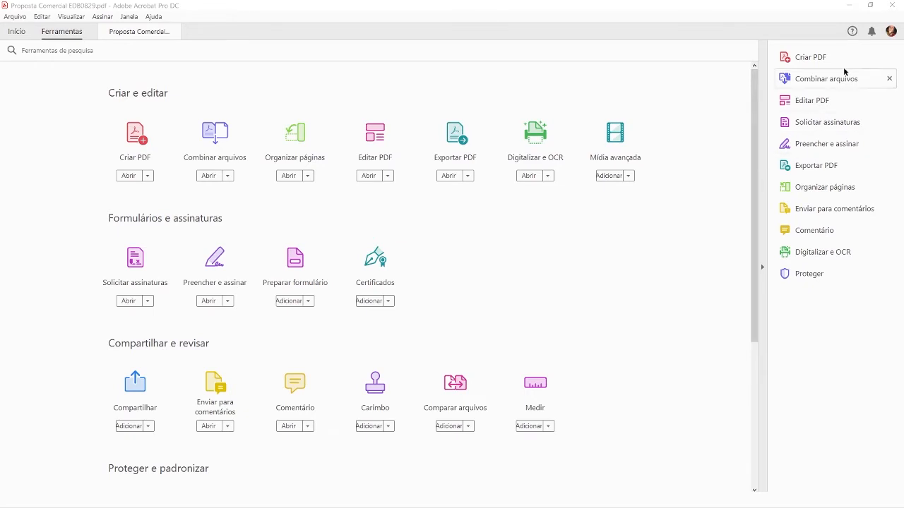
Move the Editar PDF shortcut above Combinar arquivos in the tool list and return to the open commercial proposal
click(824, 104)
drag(823, 106, 825, 73)
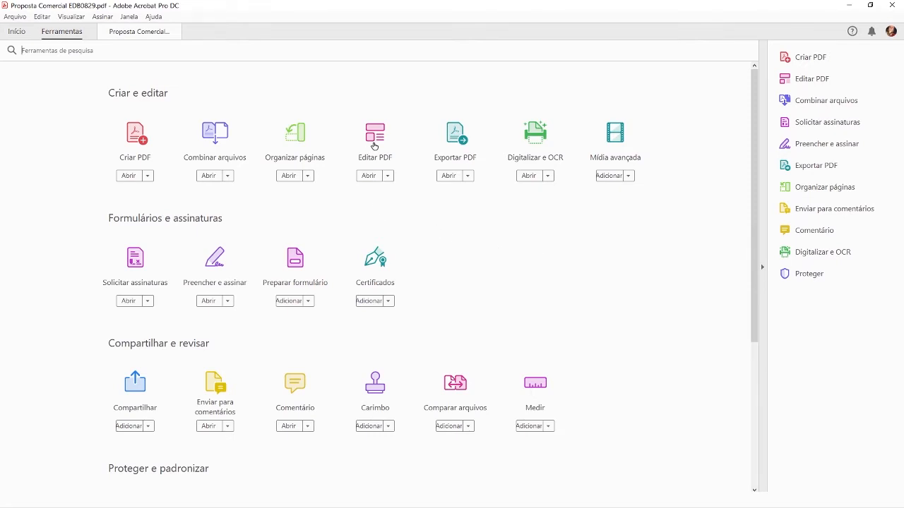
click(135, 32)
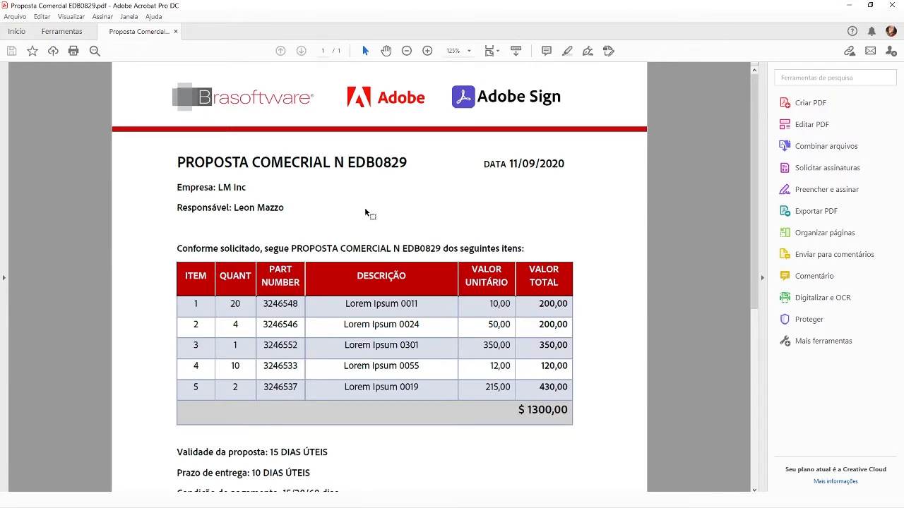
Put the proposal into PDF editing mode and correct the misspelled second word of its heading to "COMERCIAL"
drag(254, 163, 336, 162)
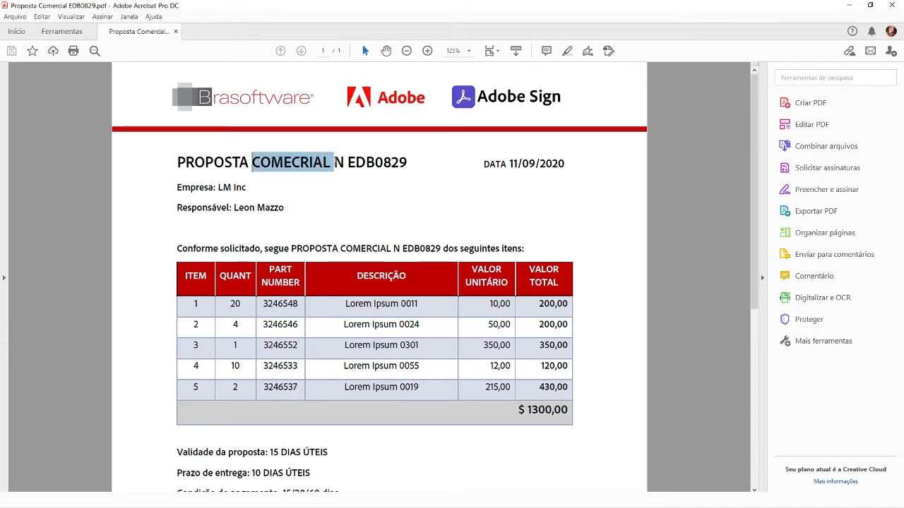
click(252, 165)
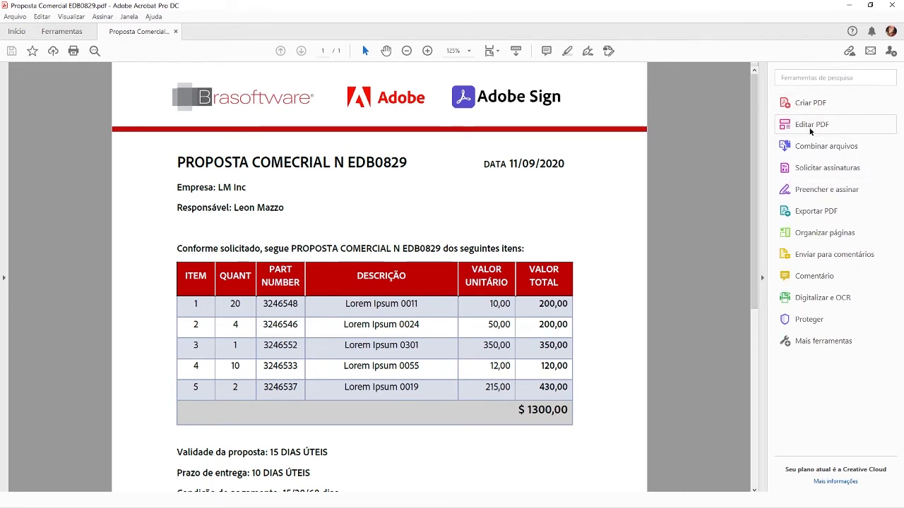
click(830, 127)
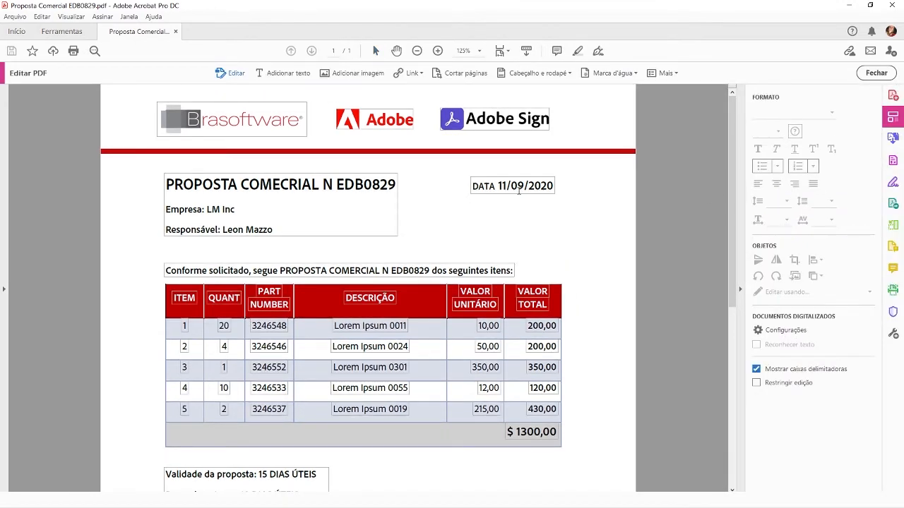
click(233, 75)
drag(280, 186, 302, 186)
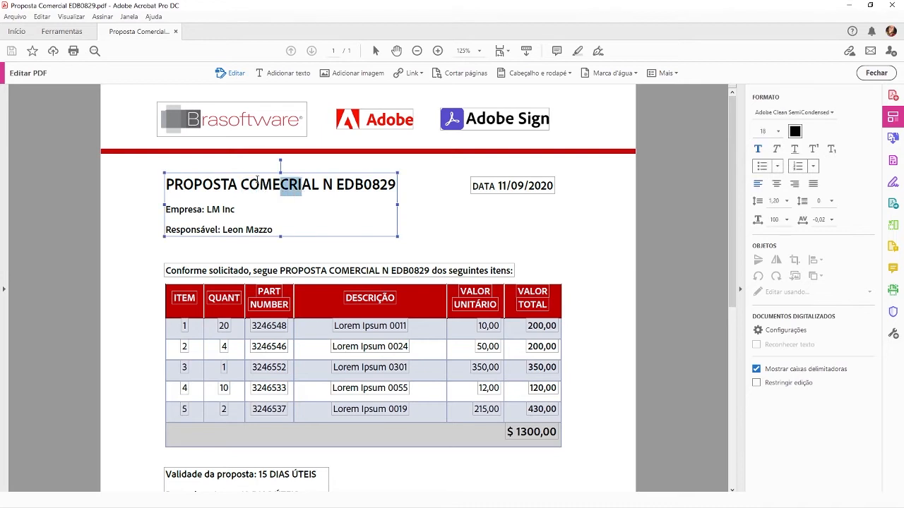
text(RCI)
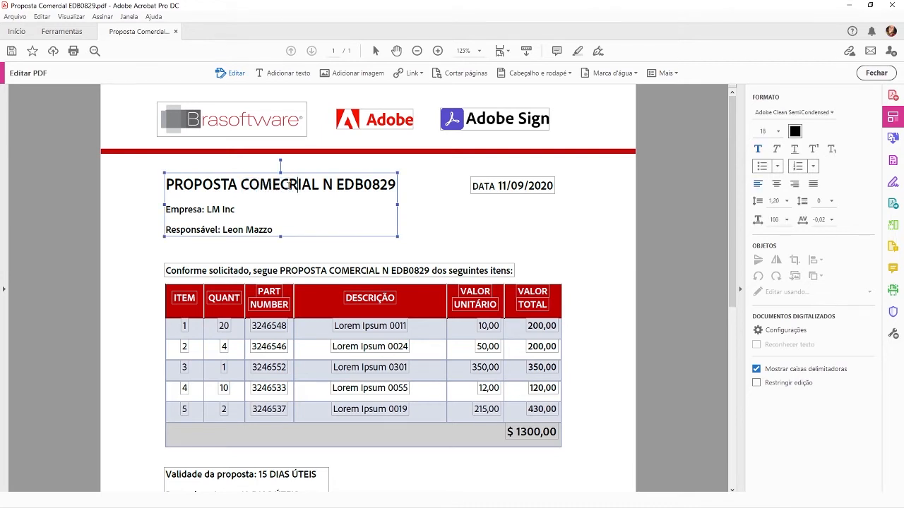
drag(281, 186, 296, 186)
text(RC)
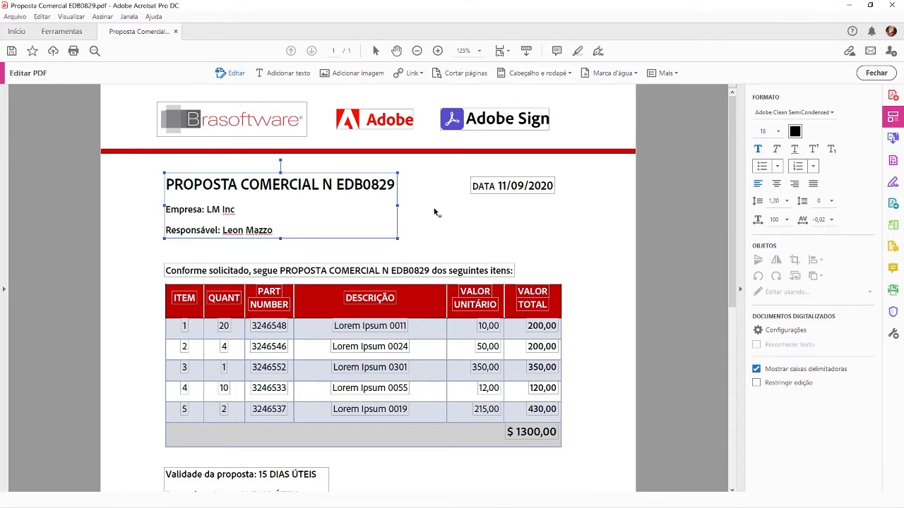
click(416, 200)
Recolor the proposal number in the heading to a custom dark red, RGB 150, 29, 29
click(300, 182)
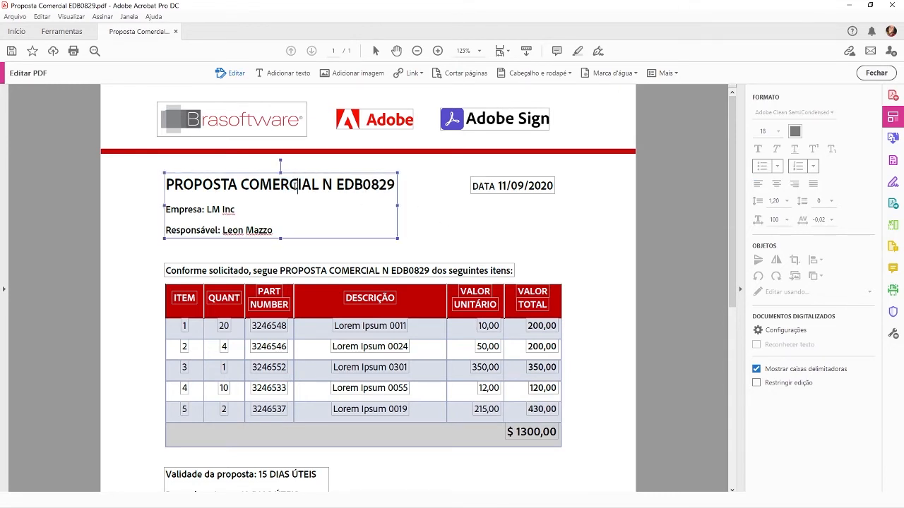
double_click(303, 185)
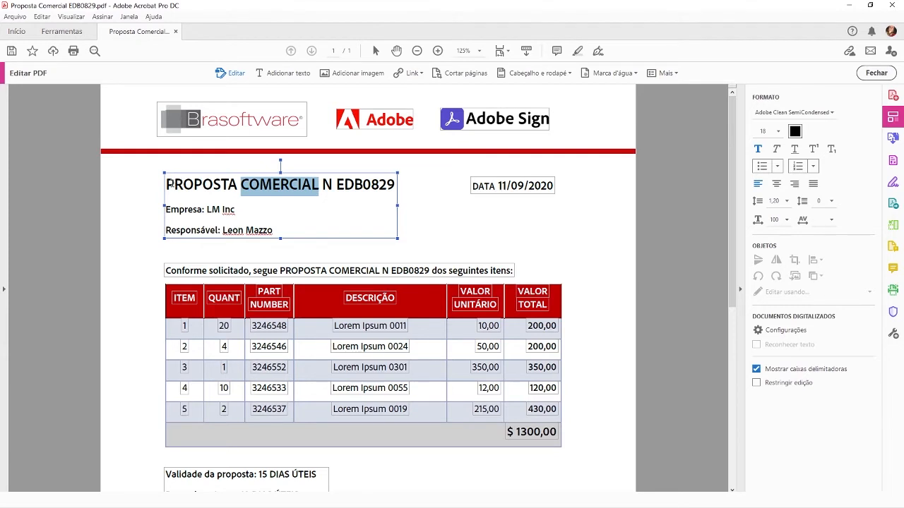
drag(166, 185, 333, 193)
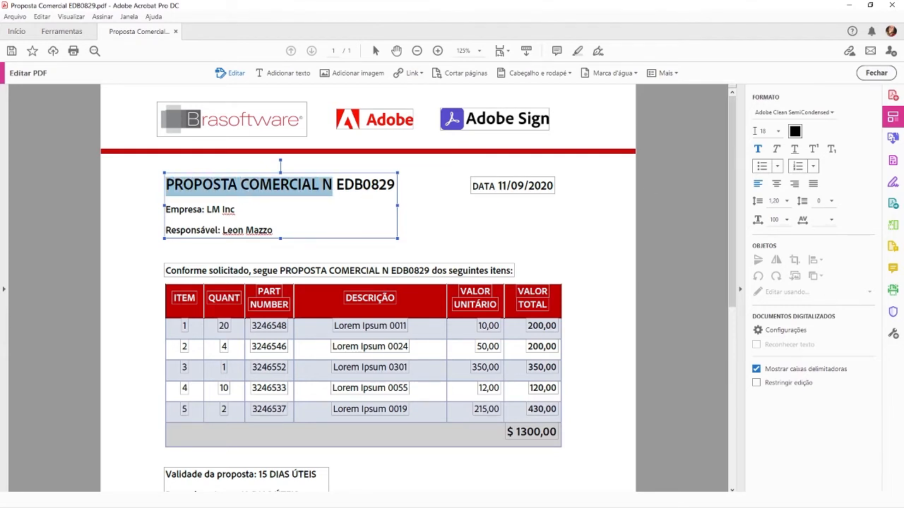
click(360, 186)
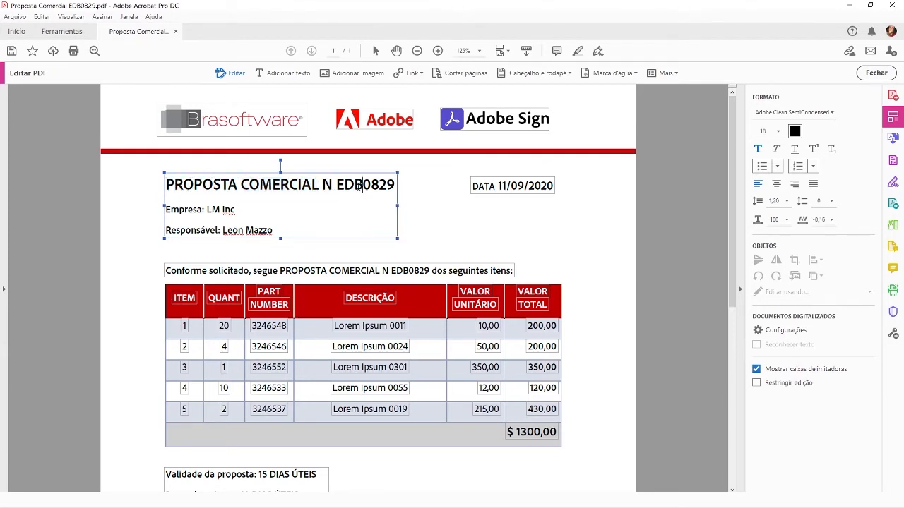
drag(335, 182, 397, 186)
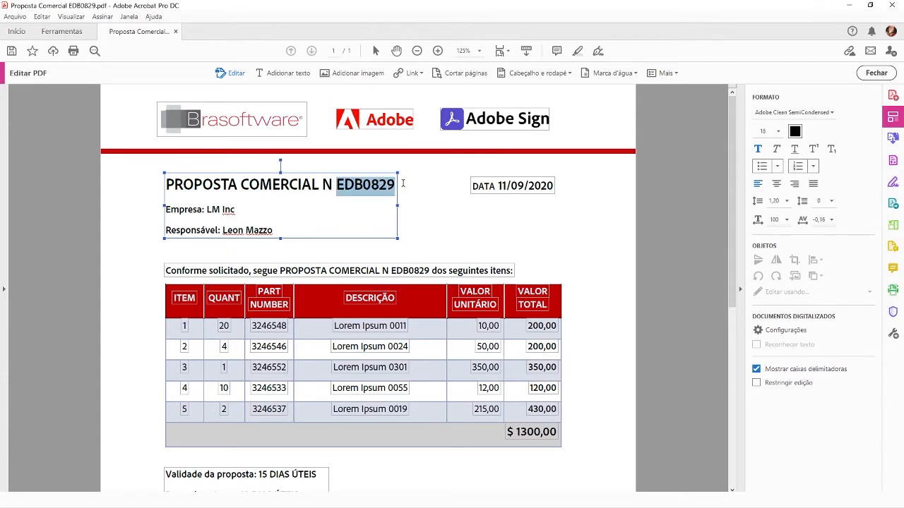
click(796, 133)
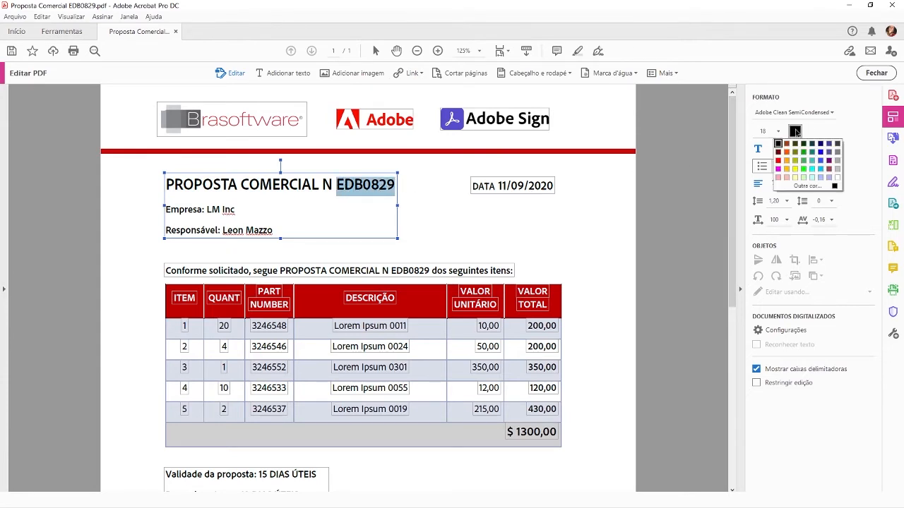
click(813, 189)
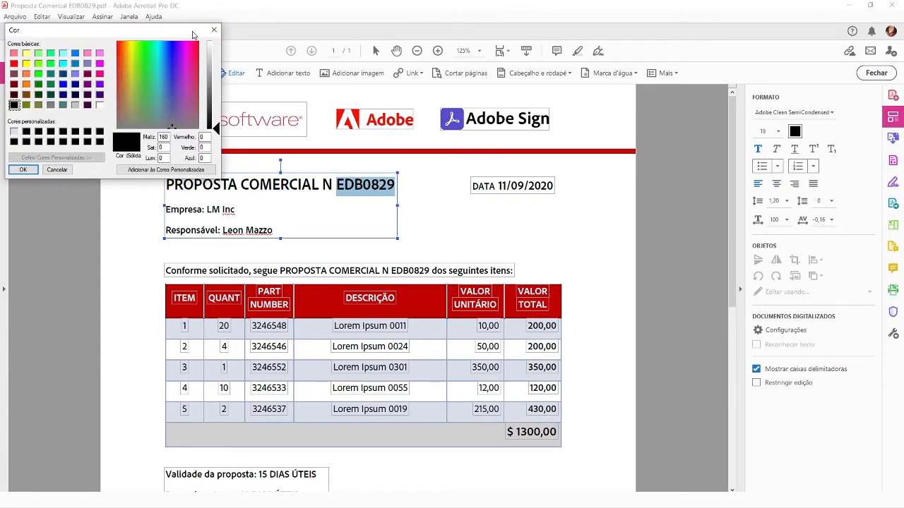
drag(195, 32, 612, 106)
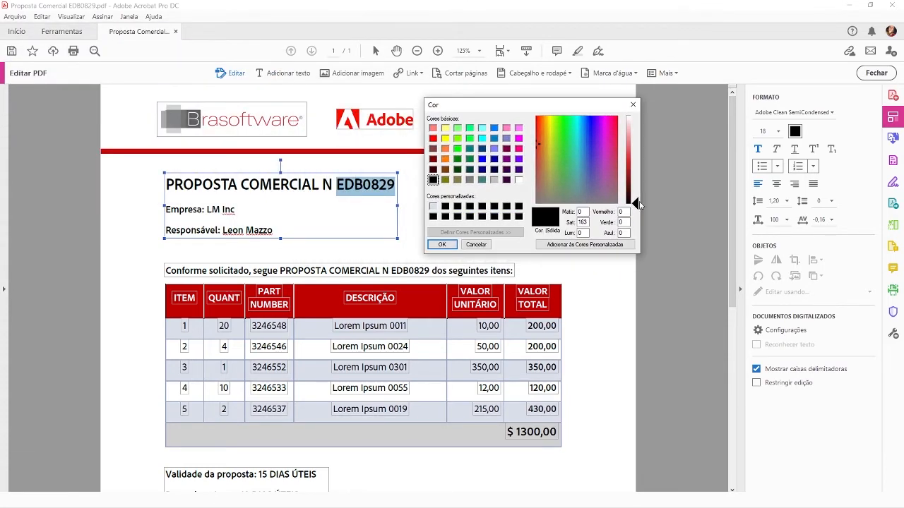
drag(635, 204, 634, 177)
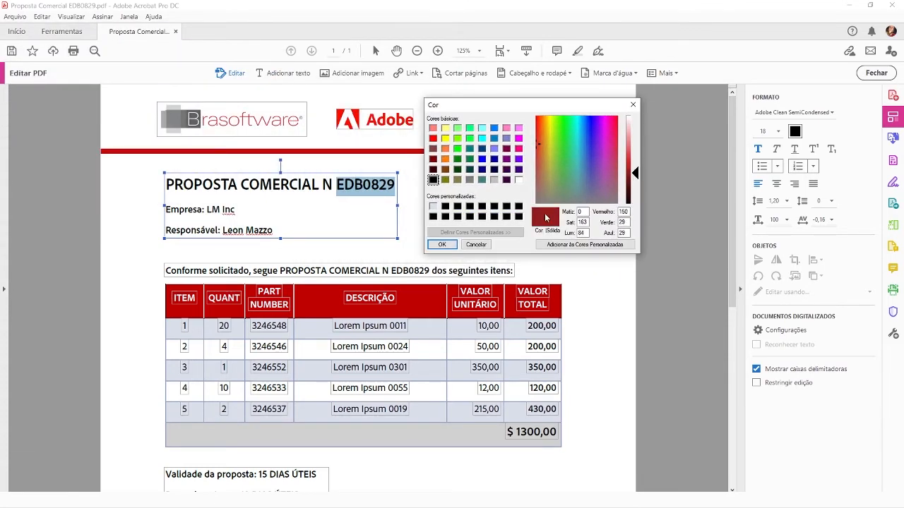
click(442, 244)
click(446, 210)
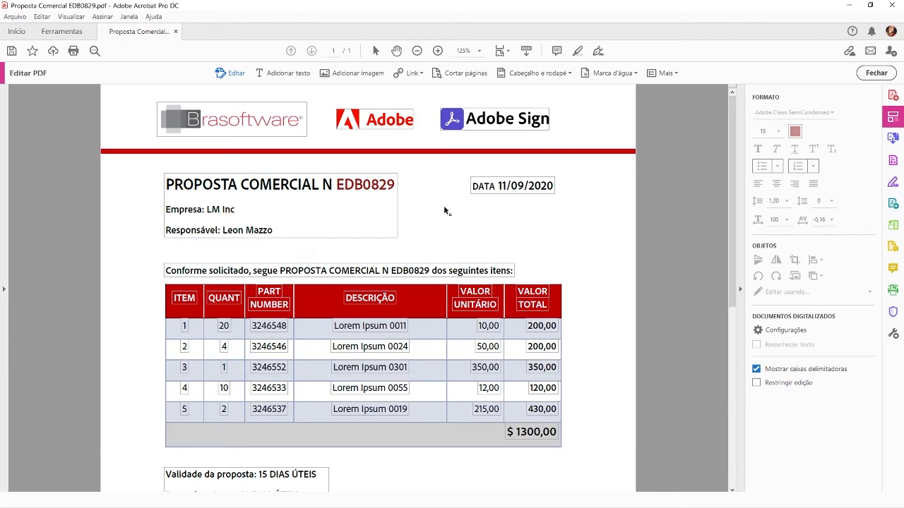
Close PDF editing mode and save the corrected proposal
click(875, 73)
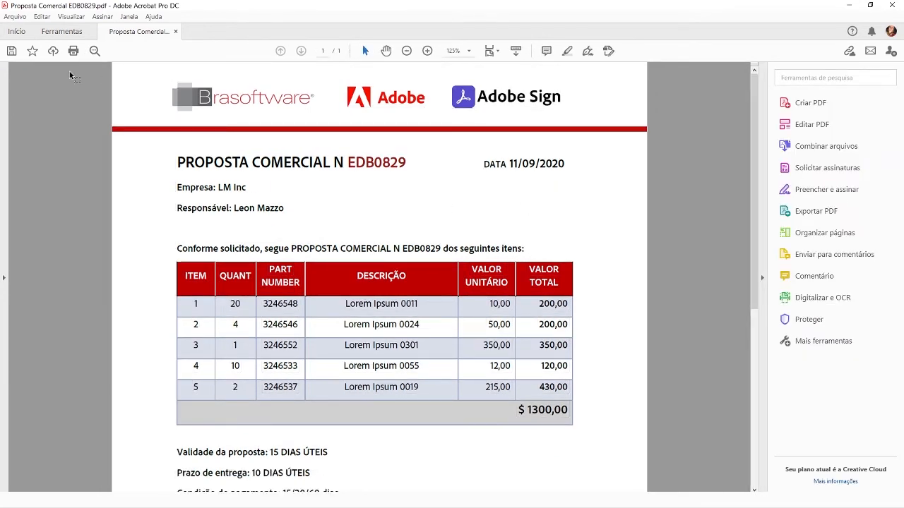
click(11, 52)
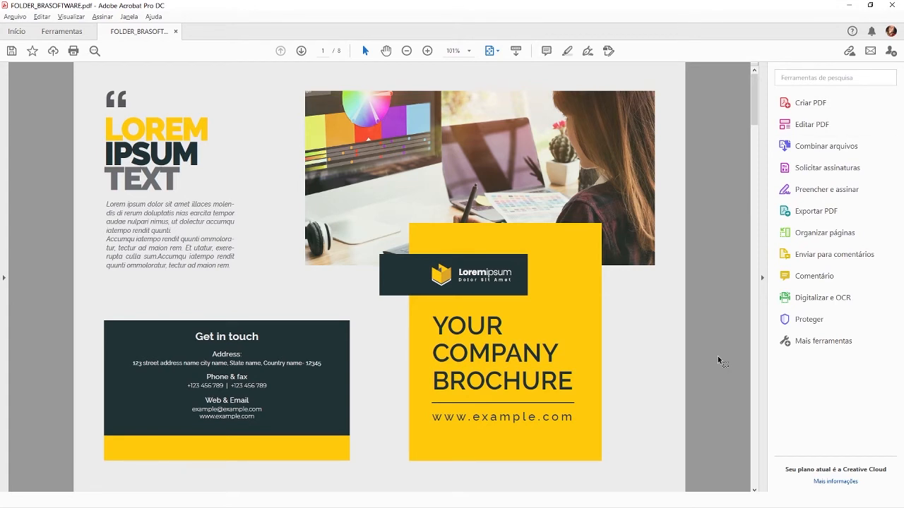
Put the FOLDER_BRASOFTWARE.pdf brochure into PDF editing mode and select the large photo on page 1
click(809, 125)
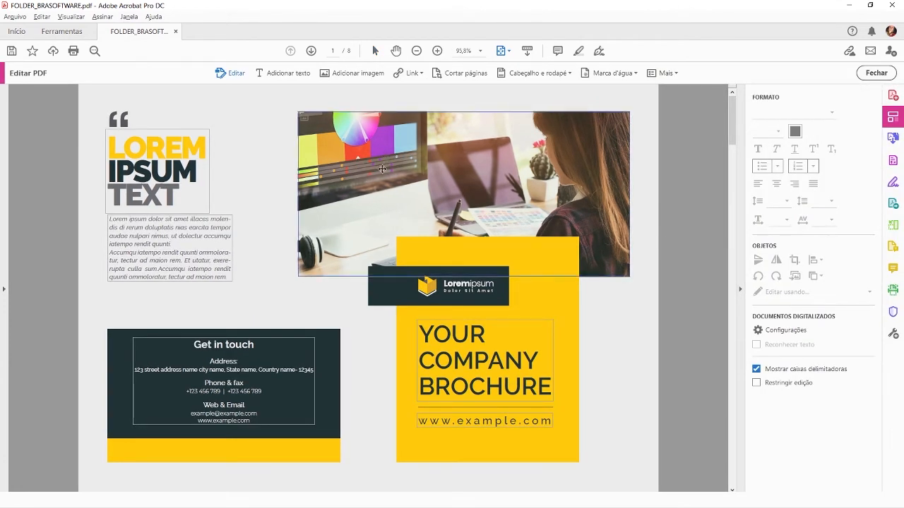
click(394, 162)
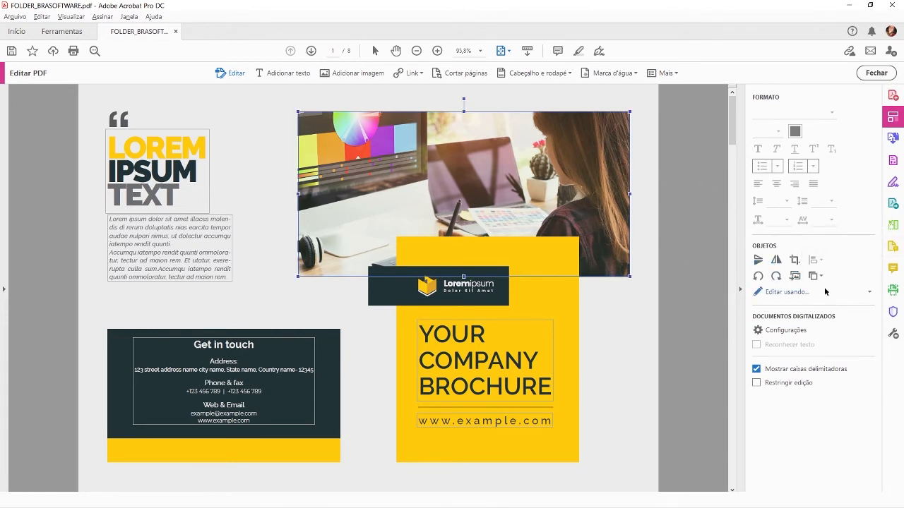
Try flipping the selected photo vertically and horizontally, restoring its original orientation each time
click(758, 261)
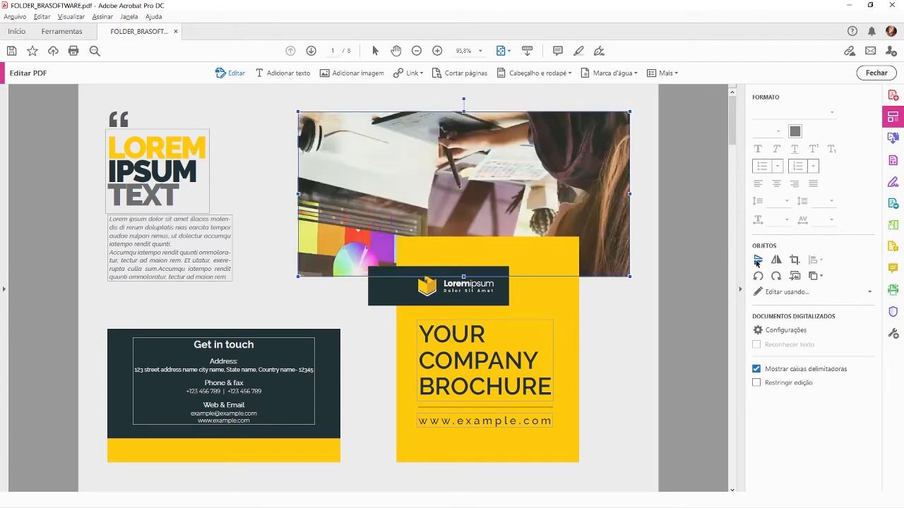
click(758, 261)
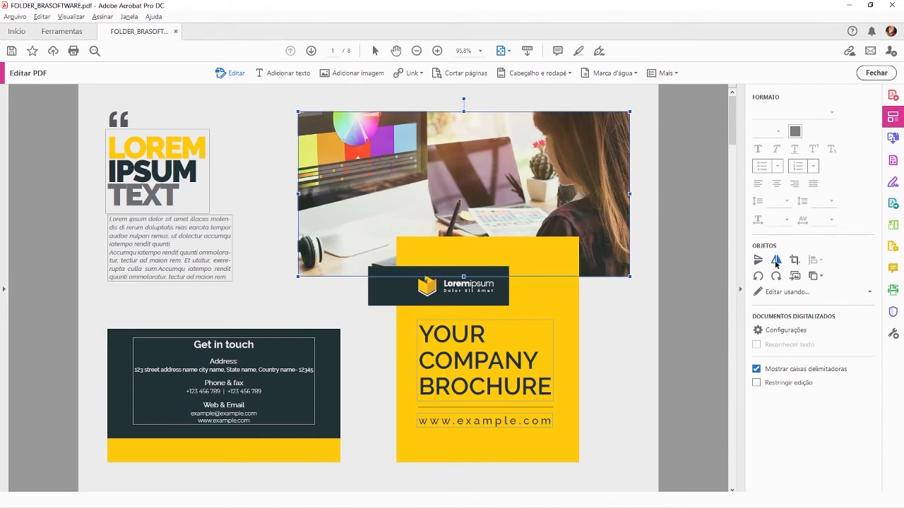
click(776, 261)
click(776, 262)
click(776, 261)
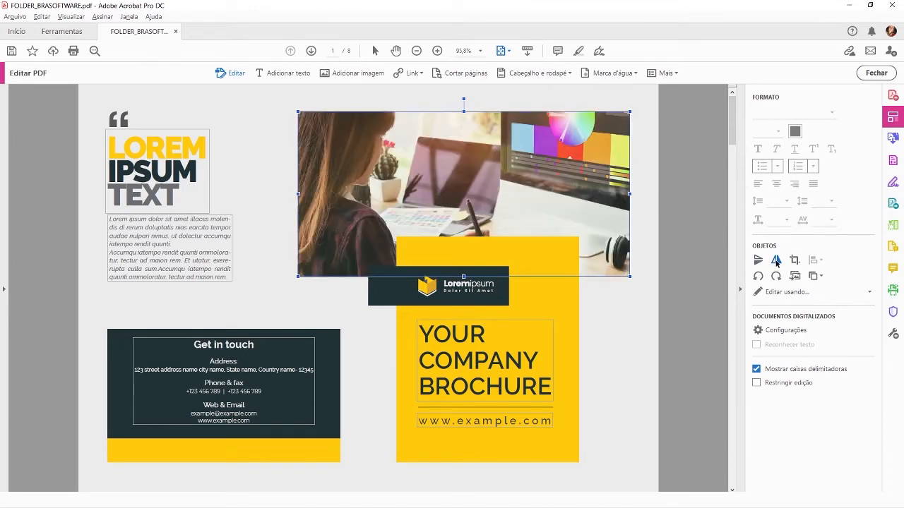
click(776, 261)
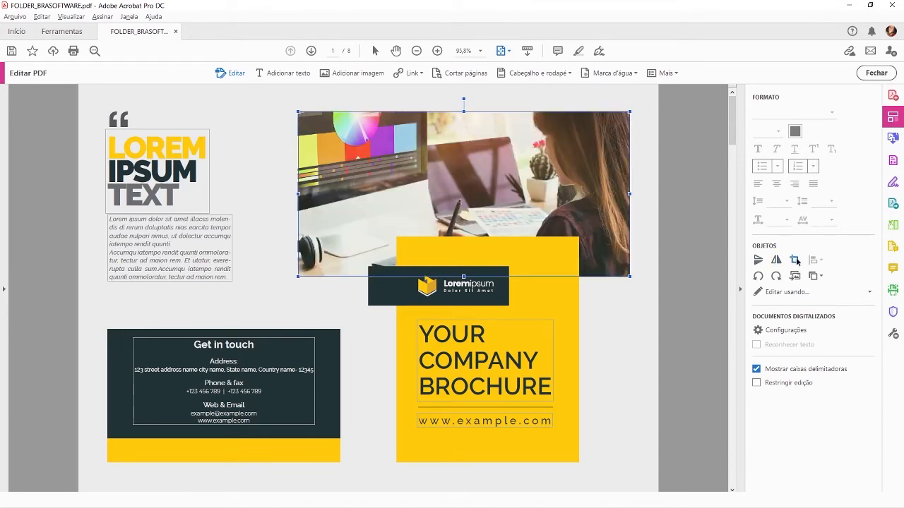
Crop a narrow strip off the right edge of the selected photo
click(795, 261)
drag(628, 193, 608, 198)
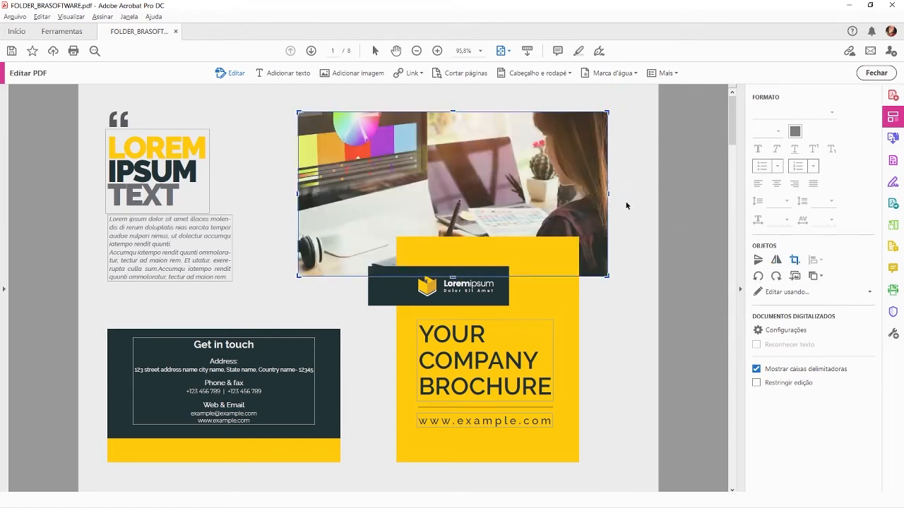
Rotate the cropped photo clockwise in quarter turns through a full circle
click(776, 276)
click(776, 275)
click(776, 276)
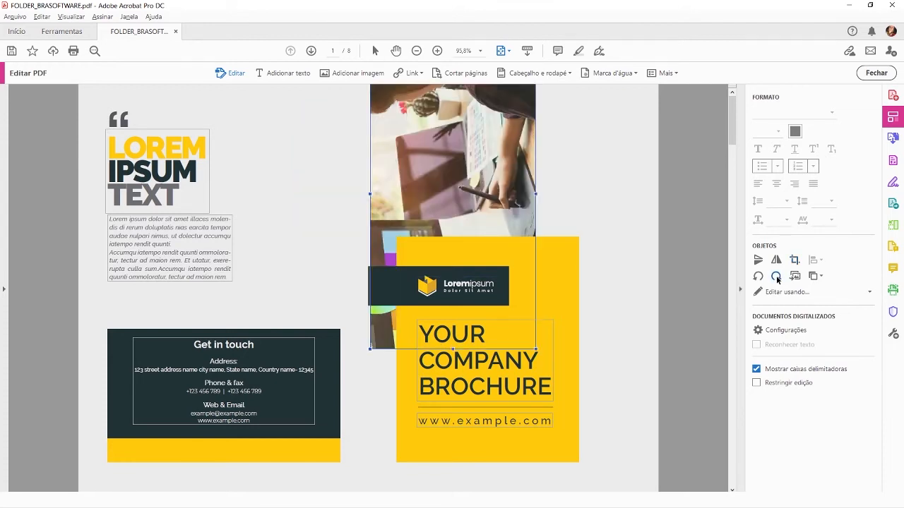
click(776, 275)
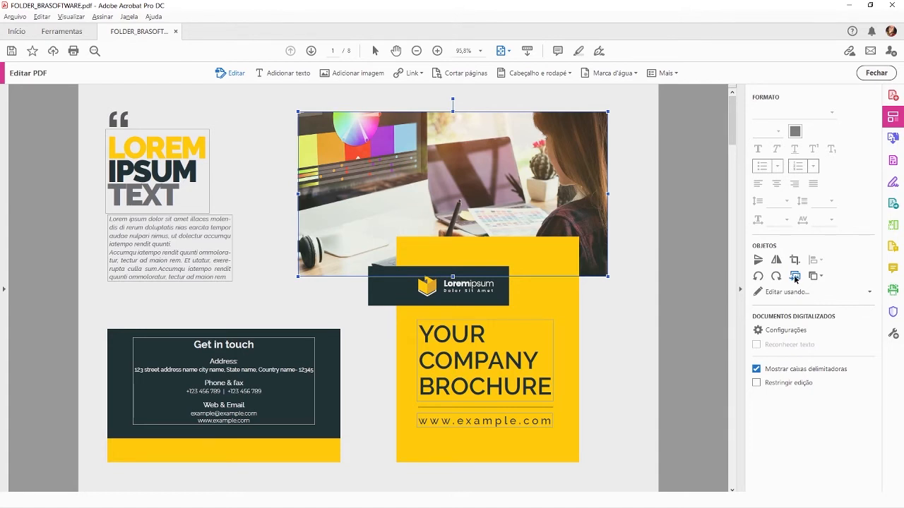
Replace the cropped photo with the image file AdobeStock_215665703 from the 005_EDITAR folder
click(795, 278)
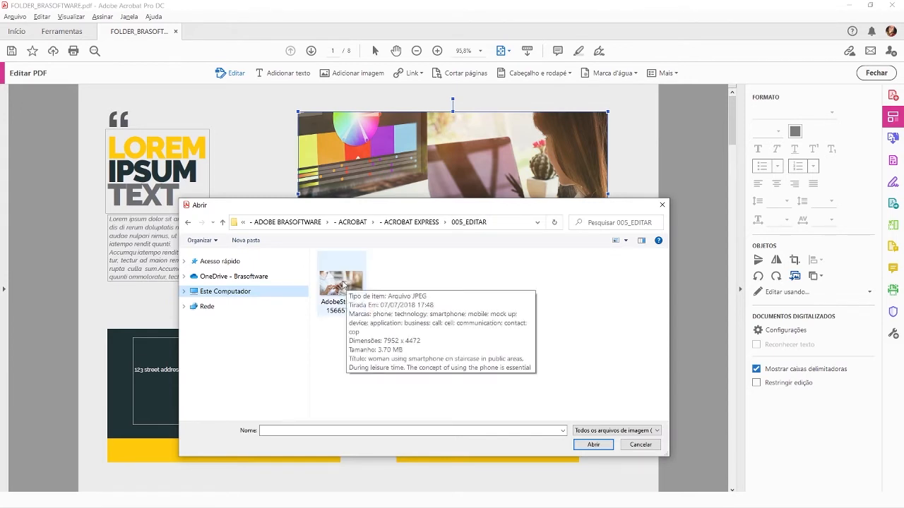
click(343, 282)
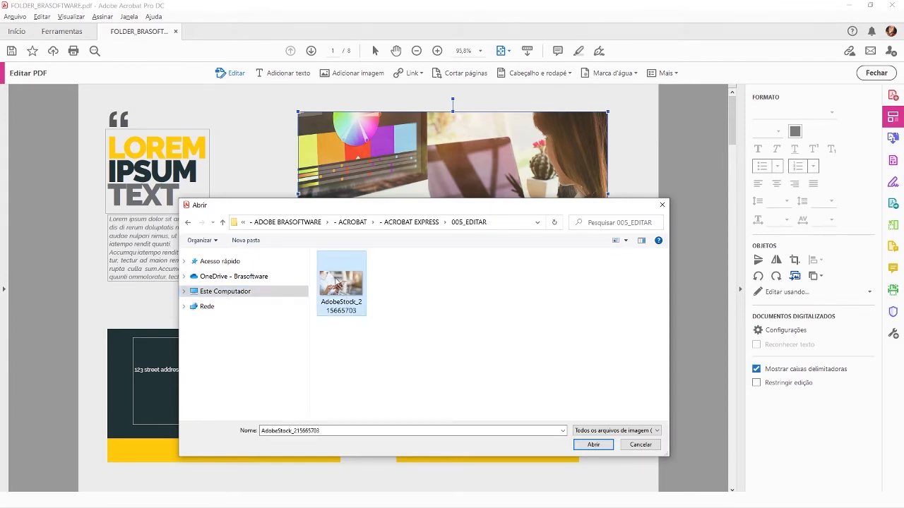
click(593, 445)
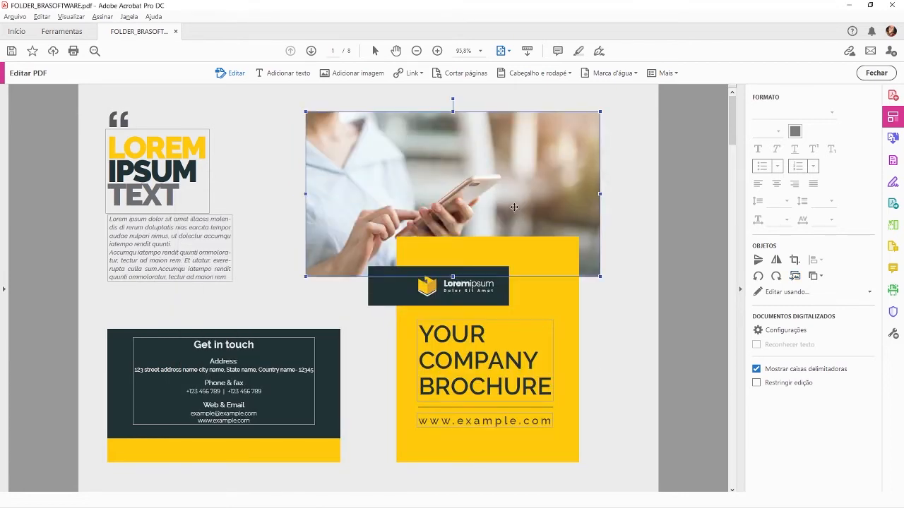
Try bringing the phone photo to the front of the yellow panel and logo box, and undo that arrangement
click(429, 254)
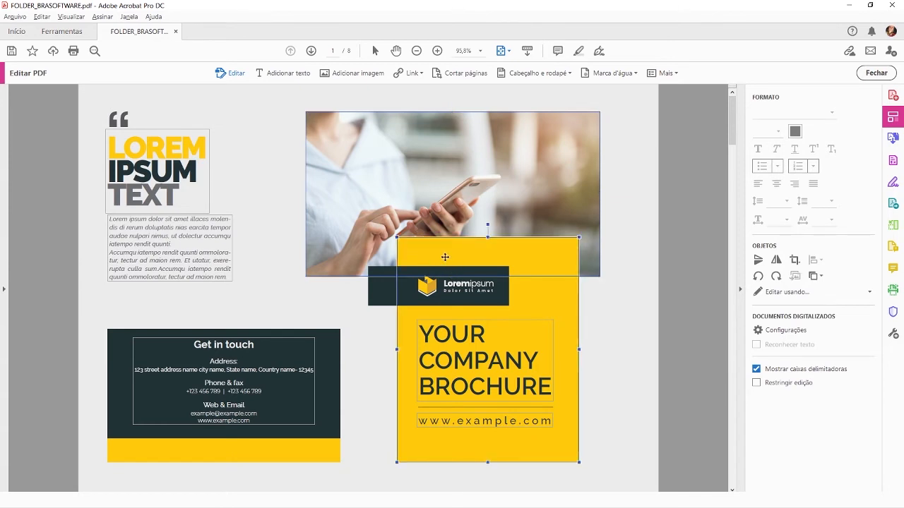
click(377, 288)
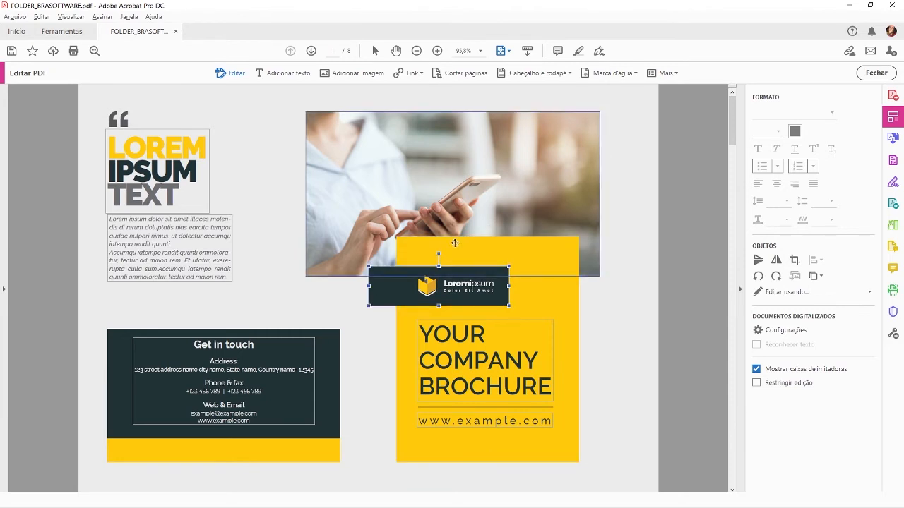
click(481, 204)
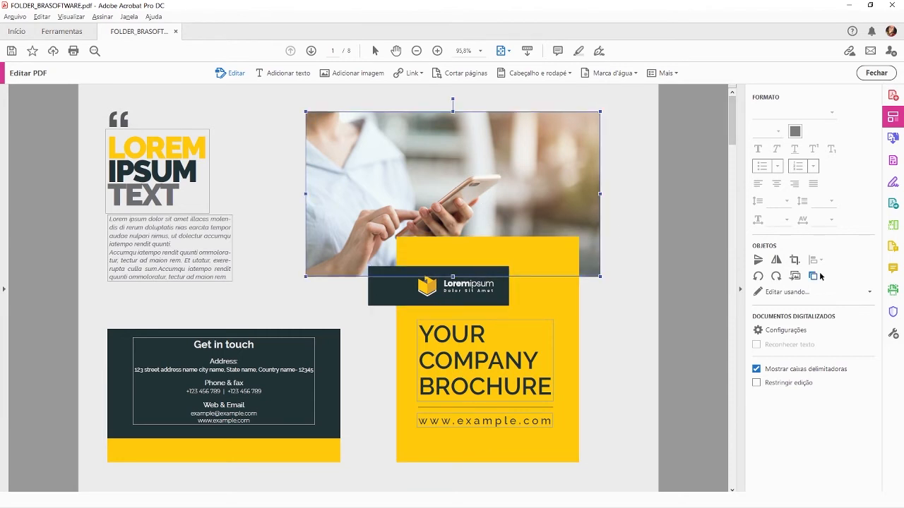
click(822, 277)
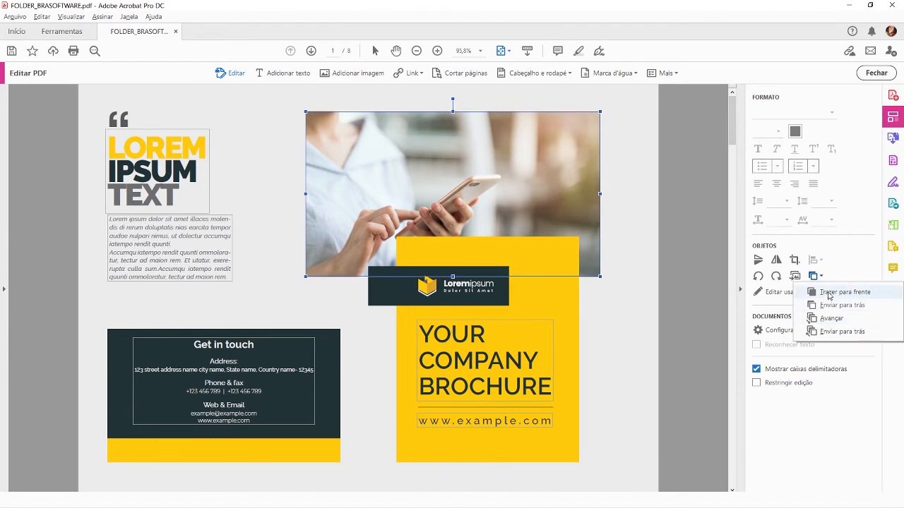
click(829, 292)
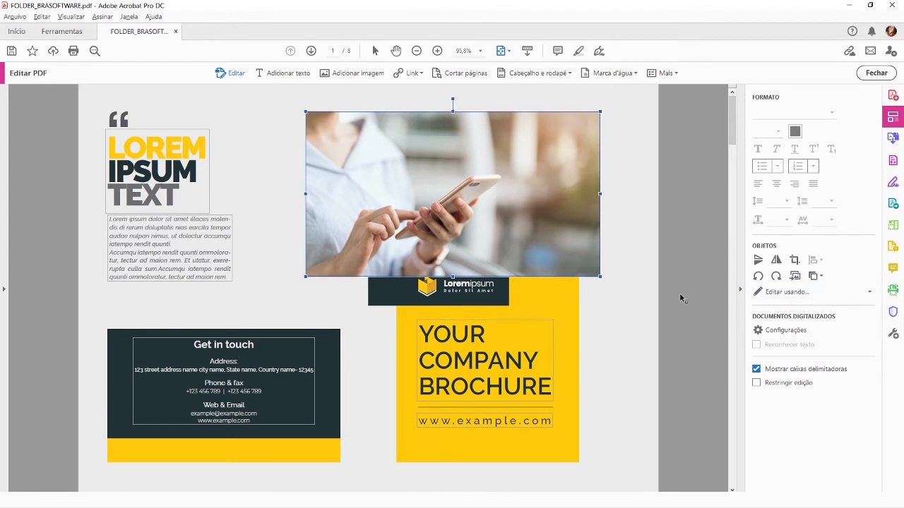
click(42, 16)
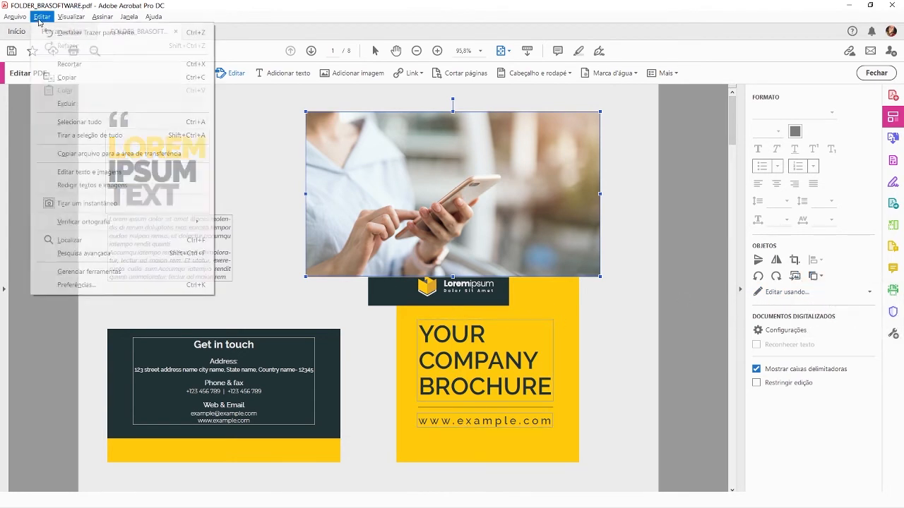
click(46, 33)
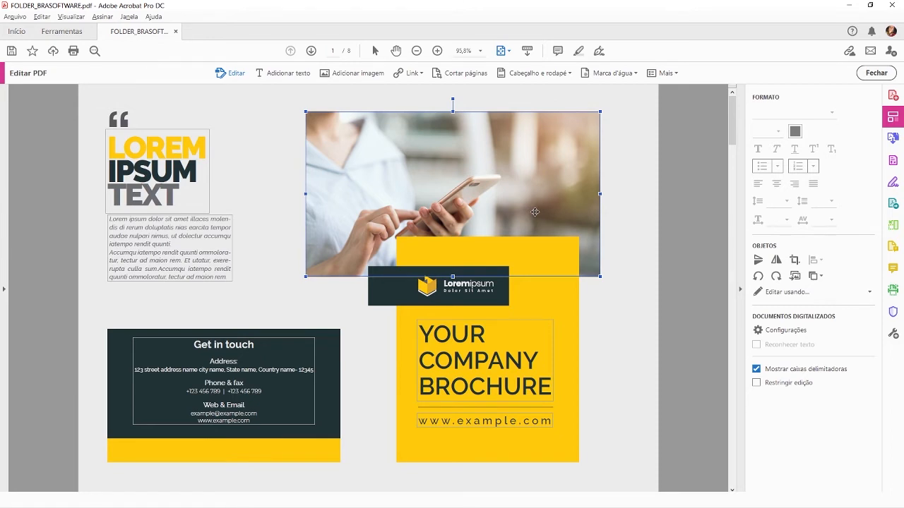
Open the selected phone photo in Photoshop and add a Gradient Map adjustment layer to make it black and white
click(870, 293)
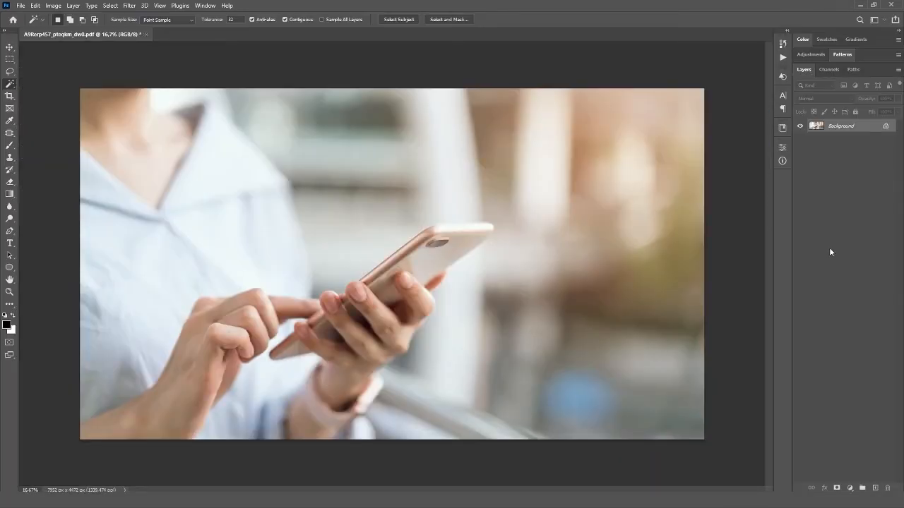
click(849, 488)
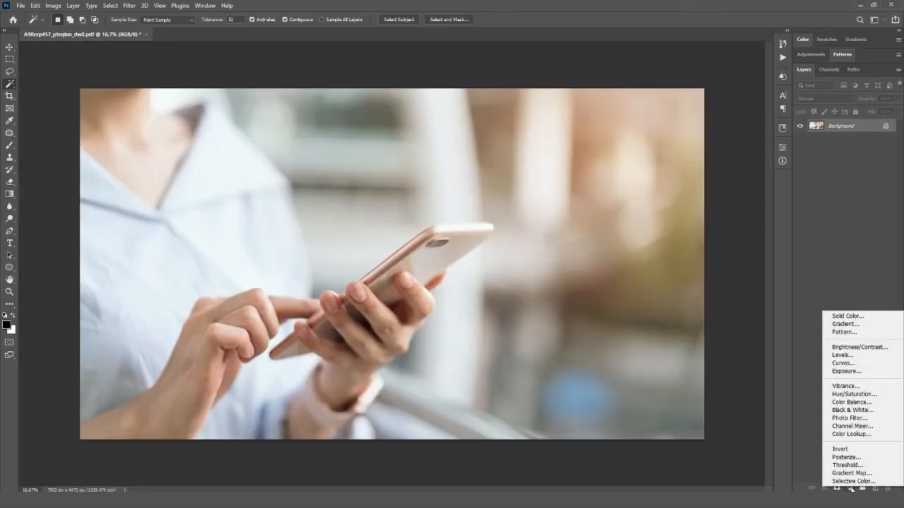
click(847, 473)
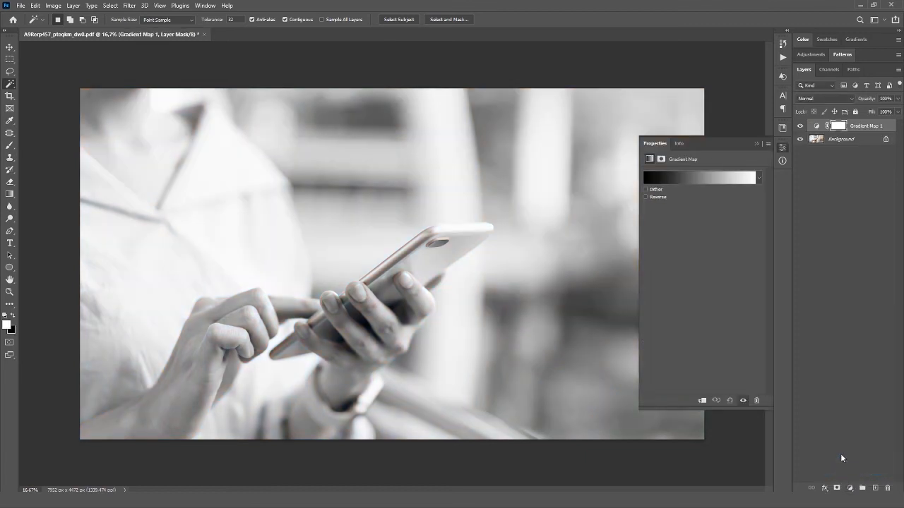
Shift the black color stop of the gradient map to a location of 17% and close its settings
click(680, 182)
drag(648, 334, 681, 334)
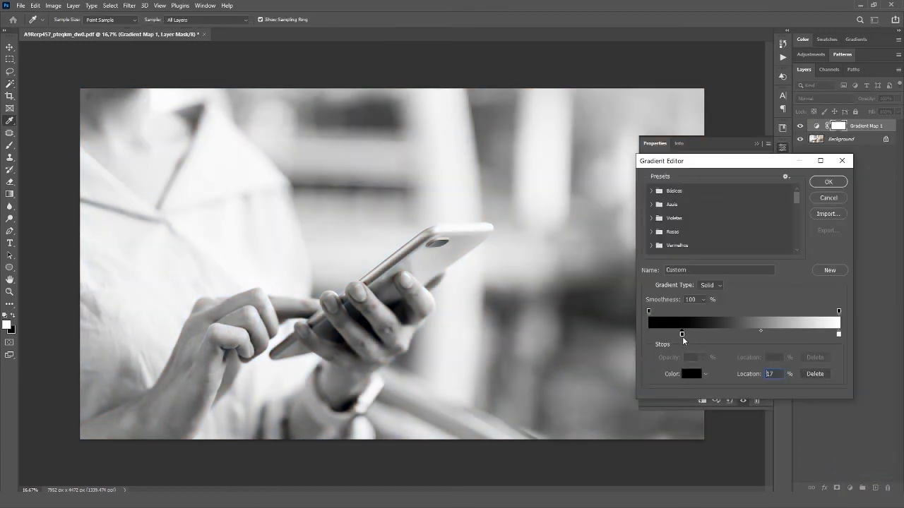
click(842, 160)
click(783, 146)
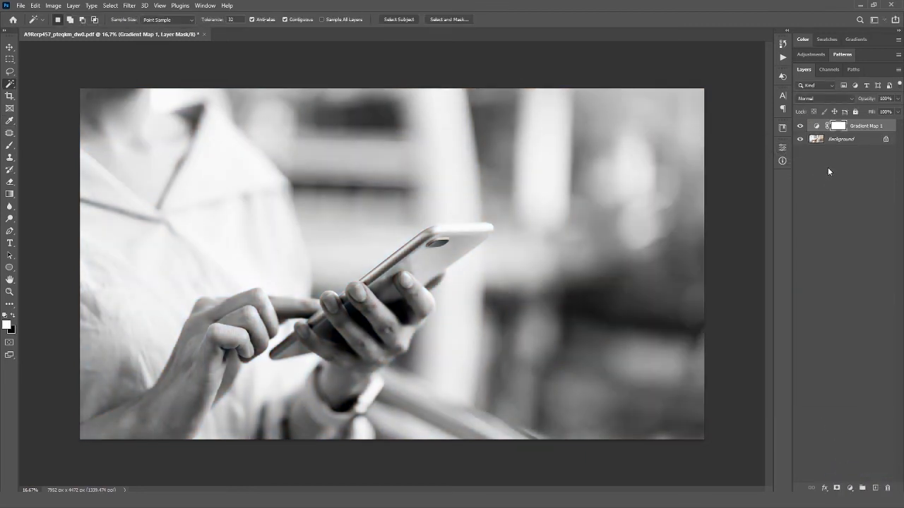
Flatten the black-and-white photo, save it and exit Photoshop to return to the brochure in Acrobat
right_click(861, 127)
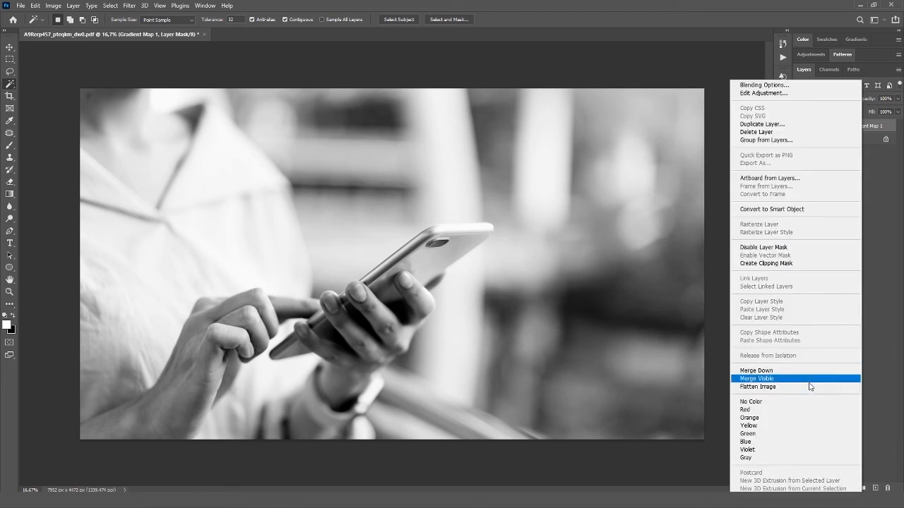
click(803, 388)
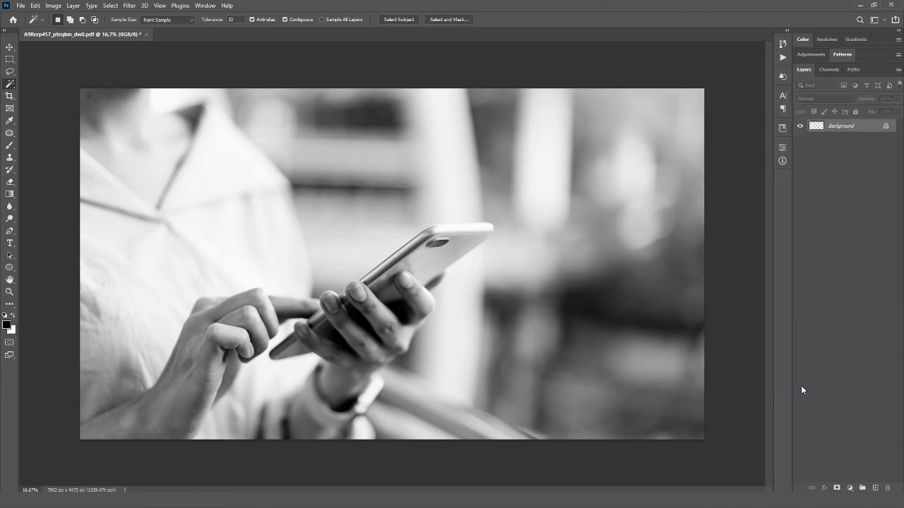
click(21, 5)
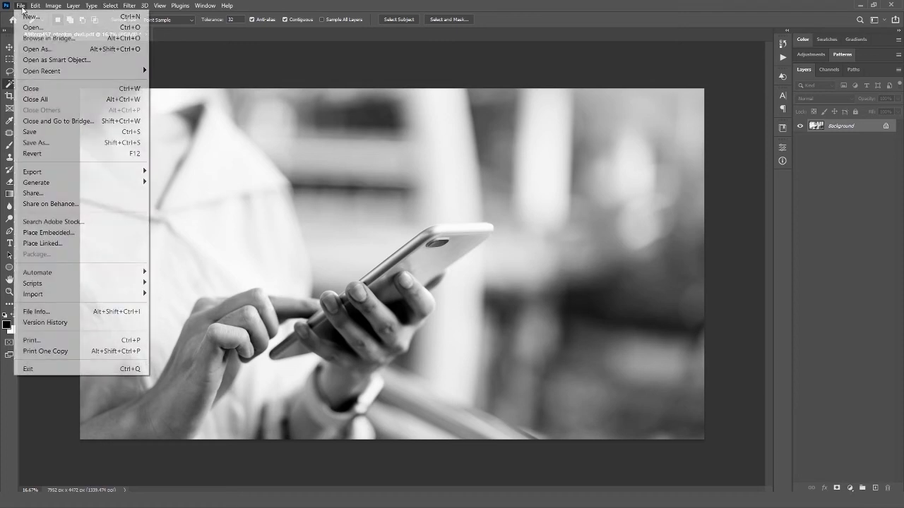
click(36, 134)
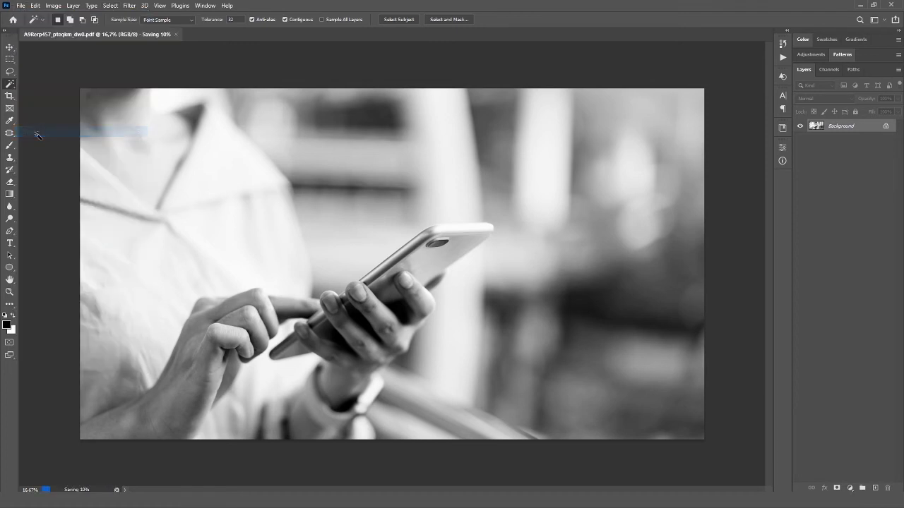
click(892, 4)
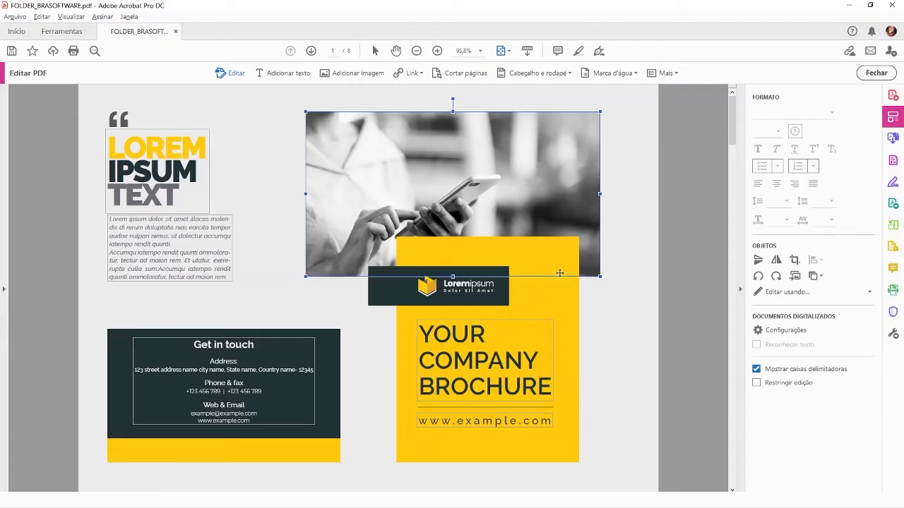
Leave PDF editing mode and open the brochure in the Organize Pages tool
click(635, 221)
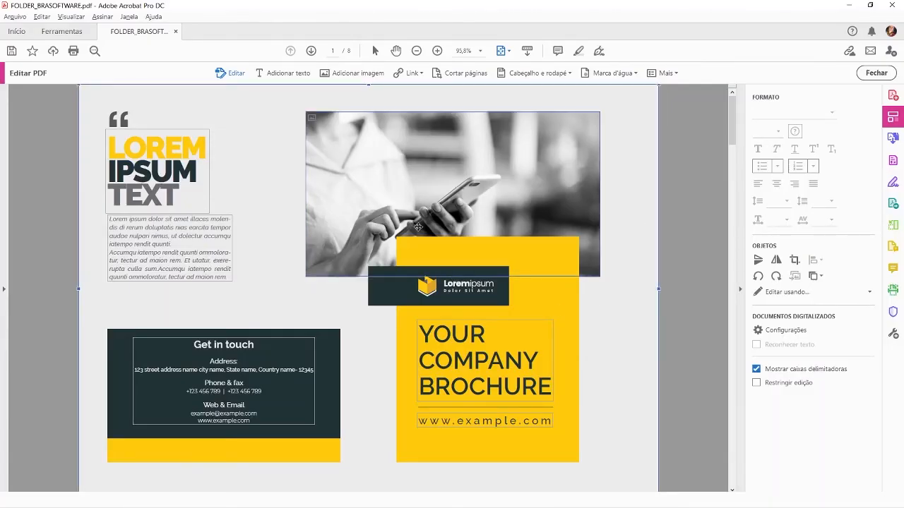
click(879, 75)
click(879, 74)
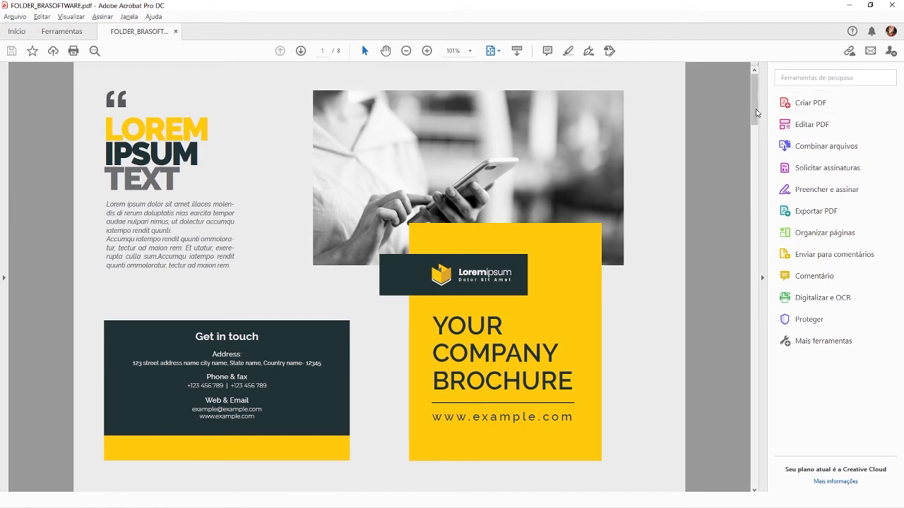
drag(754, 106, 760, 452)
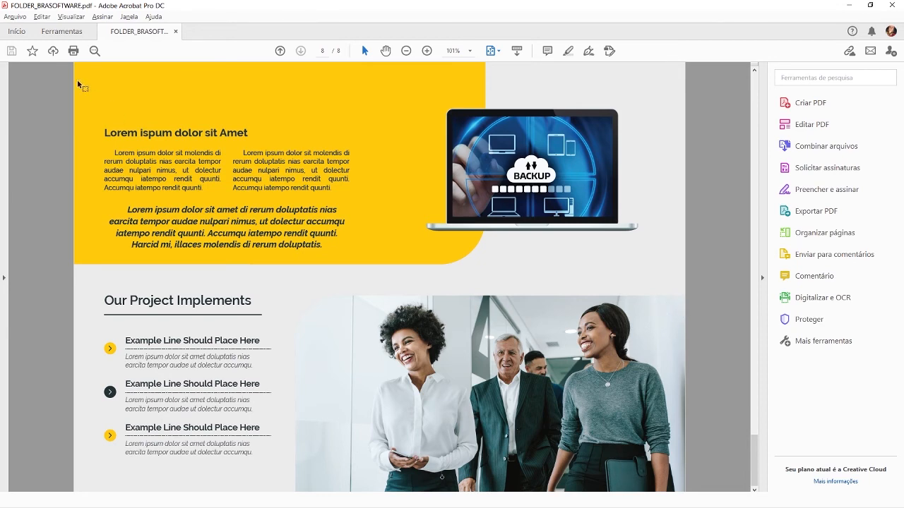
click(59, 33)
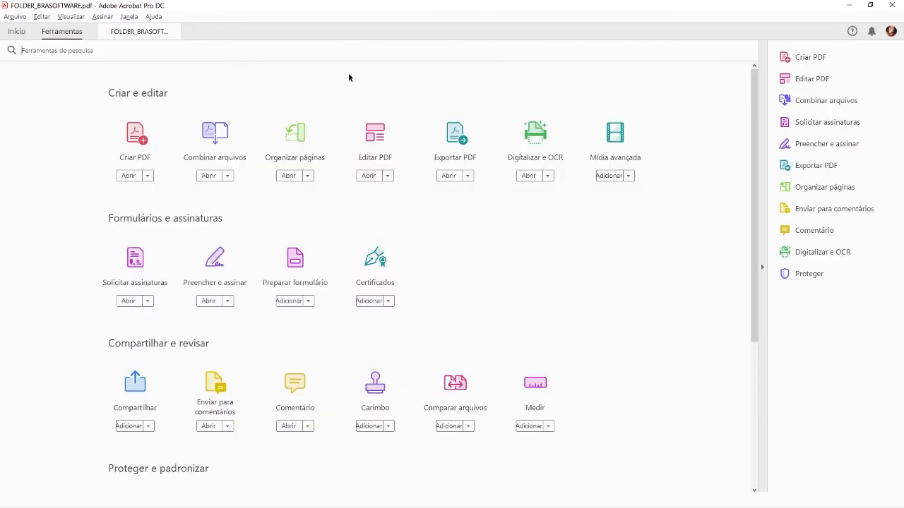
click(294, 139)
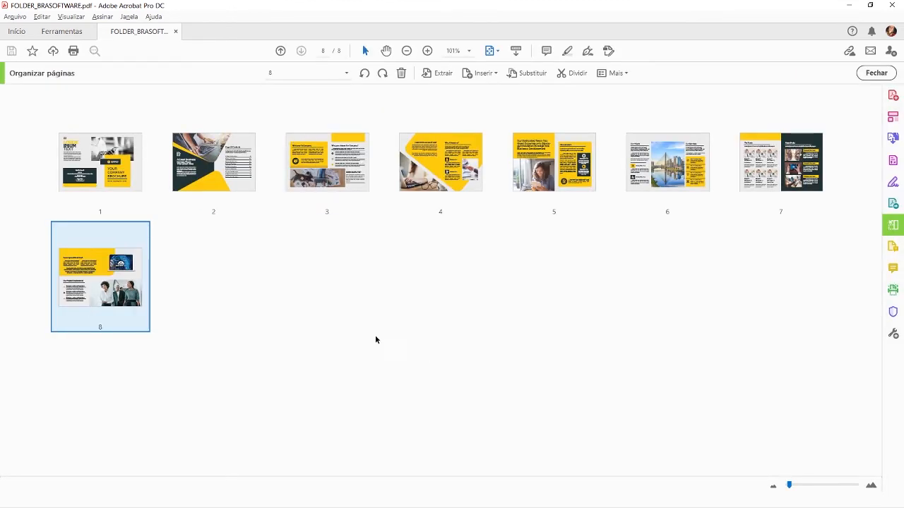
Reorder the brochure by moving page 4 ahead of page 3 and page 5 ahead of page 4
drag(132, 142, 537, 166)
mouse_move(441, 161)
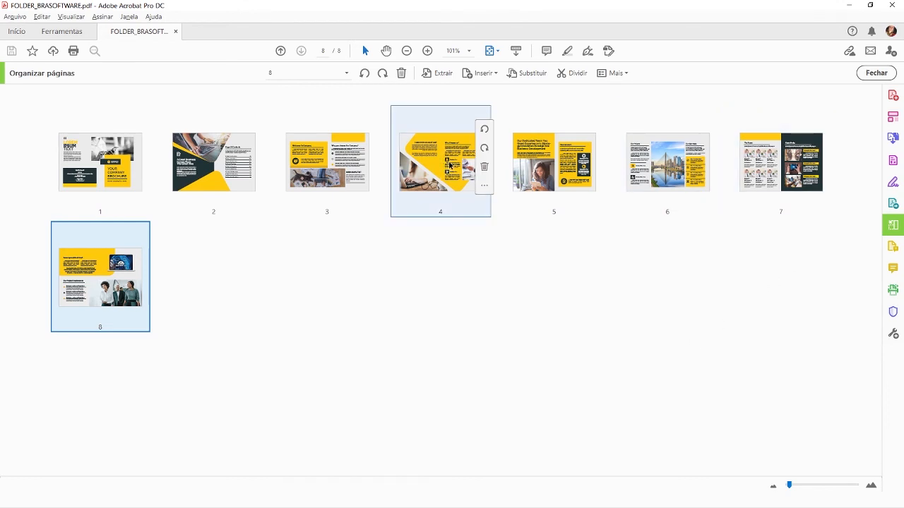
drag(449, 165, 274, 178)
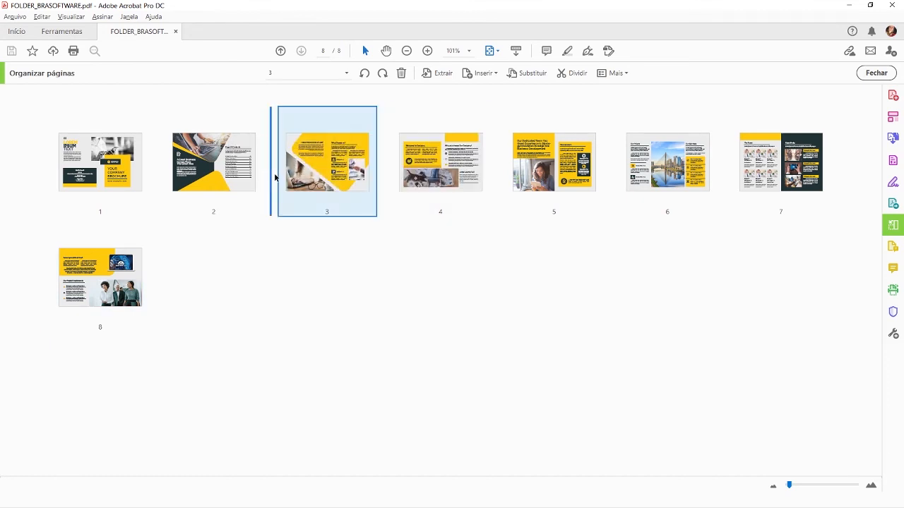
click(590, 162)
drag(558, 171, 399, 178)
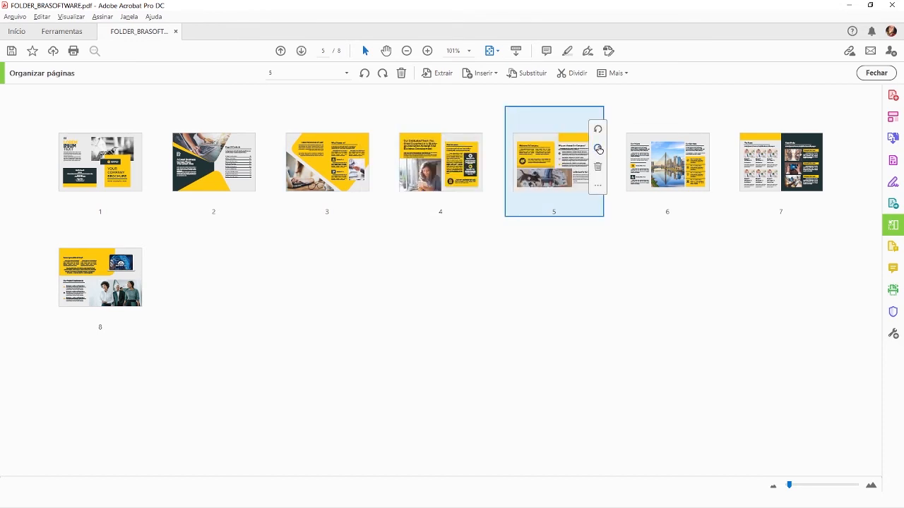
Rotate page 5 clockwise in quarter turns through a full circle and clear the page selection
click(598, 149)
click(598, 149)
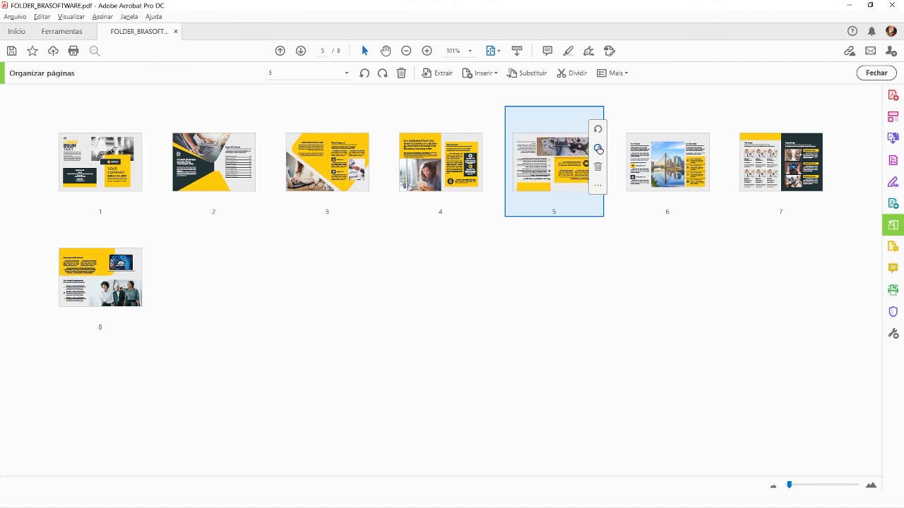
click(598, 148)
click(598, 148)
click(613, 306)
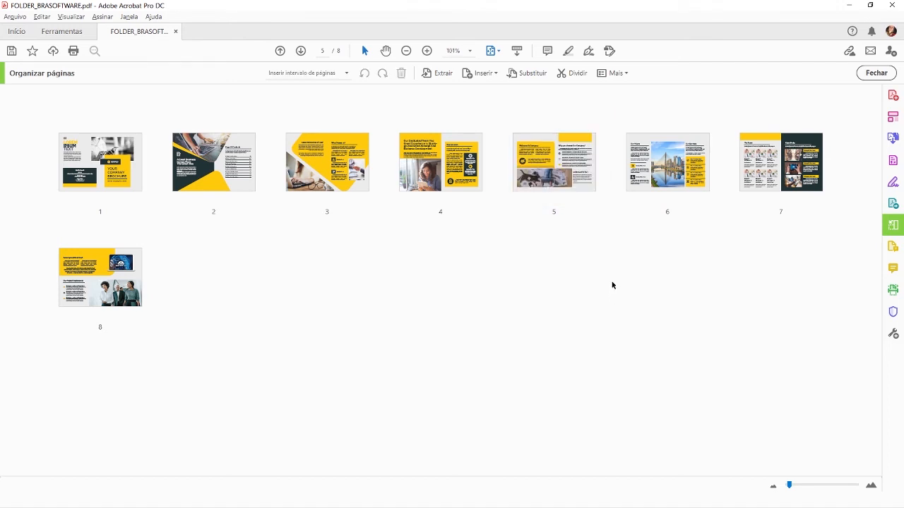
Delete page 7 from the brochure
click(777, 167)
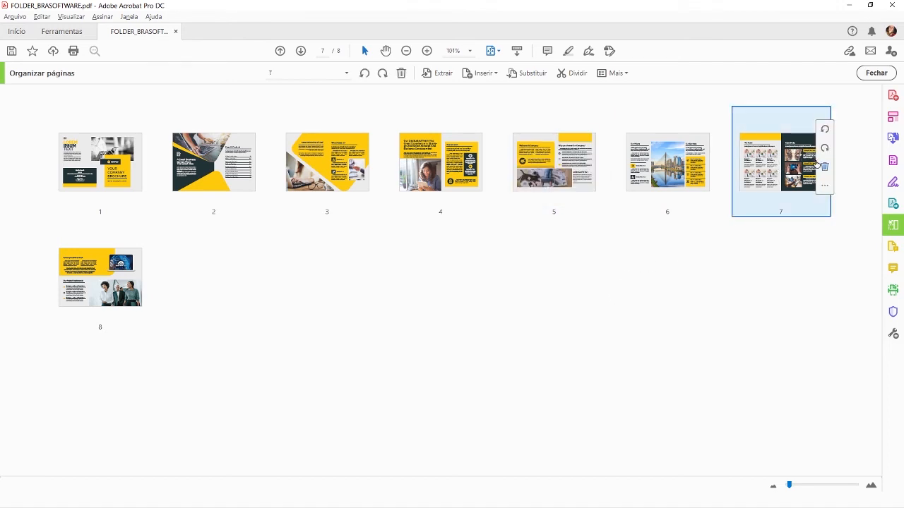
click(824, 169)
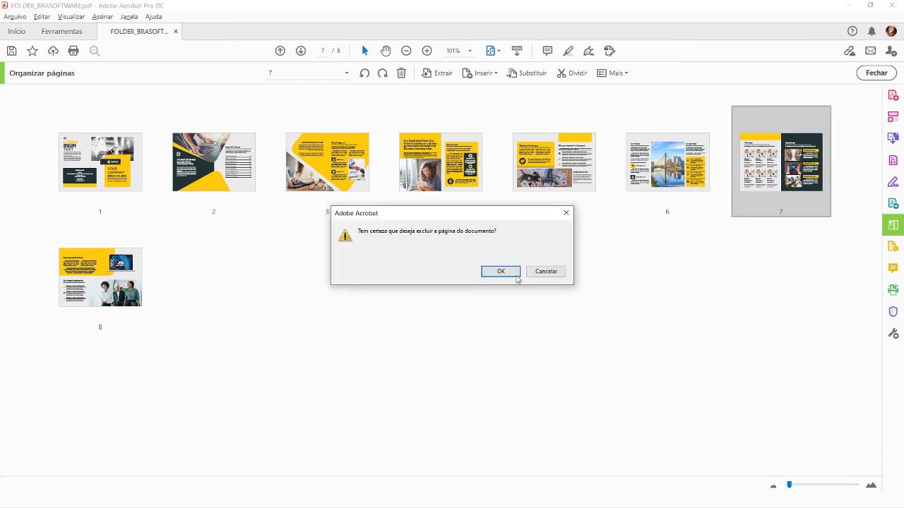
click(500, 274)
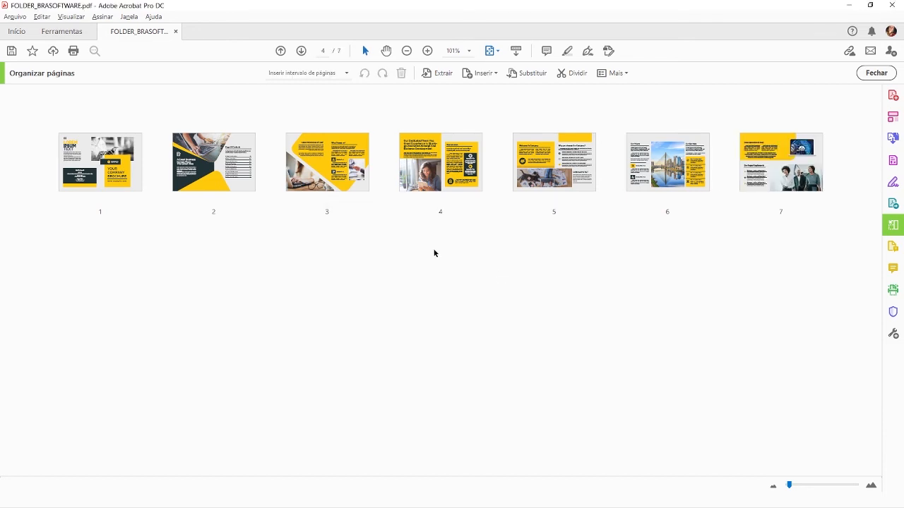
Open the extraction options for pages 4 and 5 and dismiss them without extracting
mouse_move(434, 209)
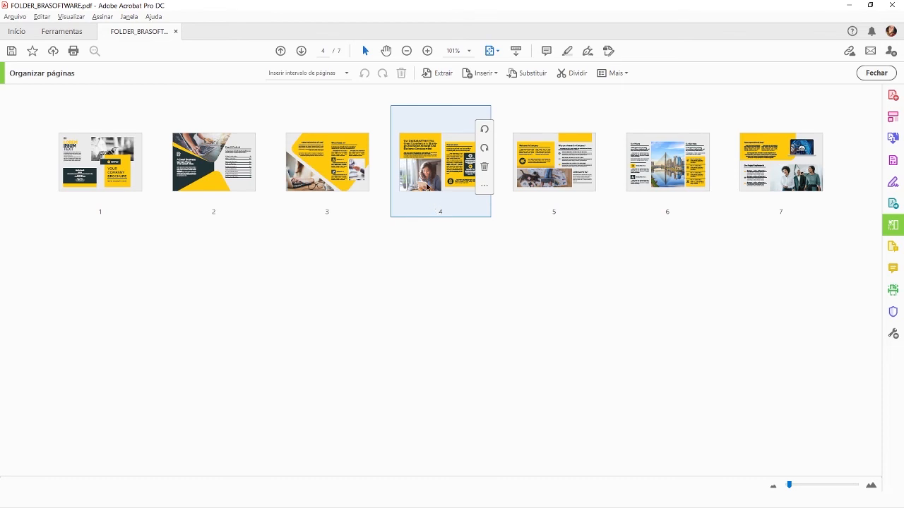
click(432, 163)
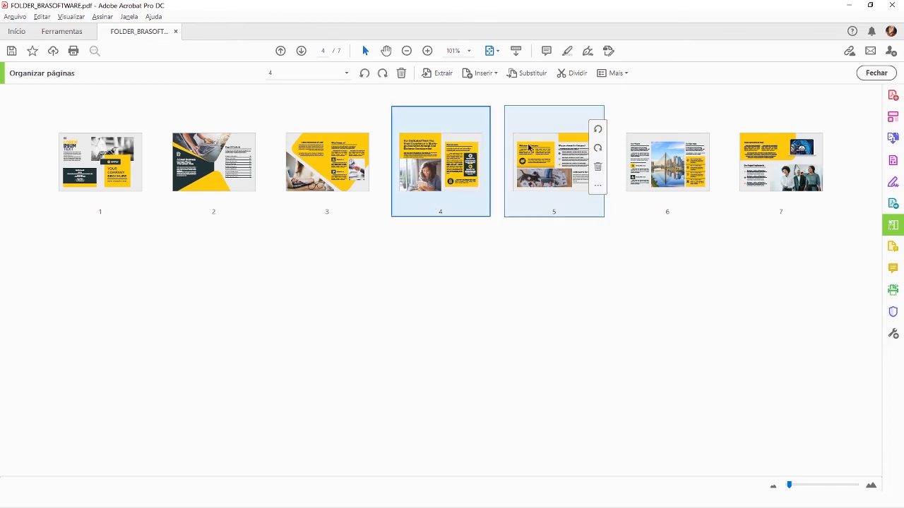
shift+click(556, 159)
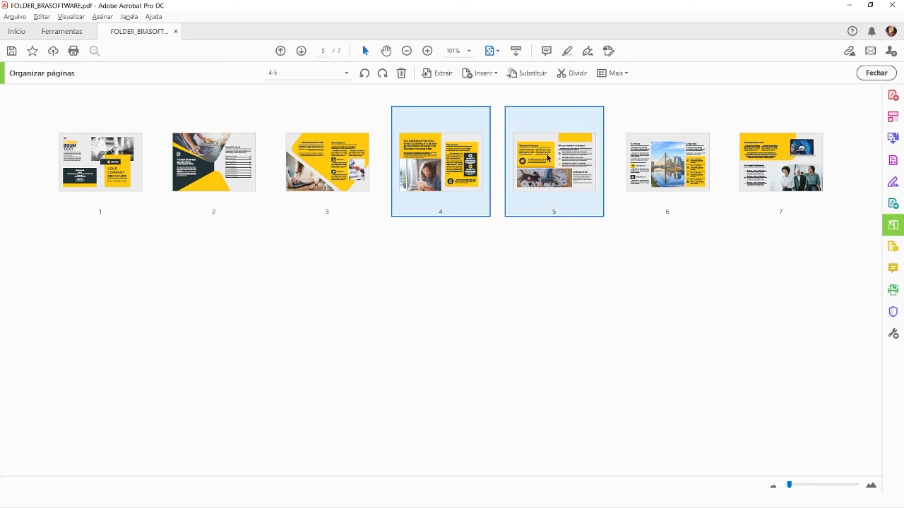
click(440, 75)
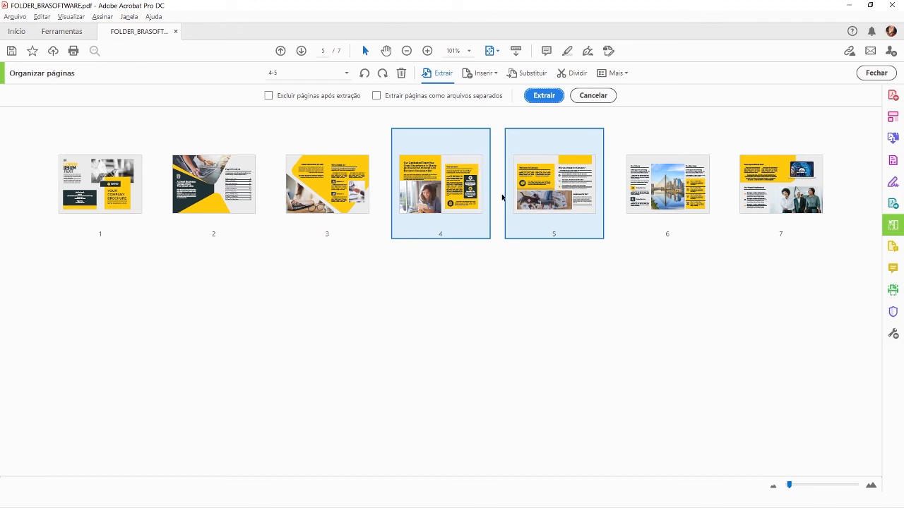
key(Escape)
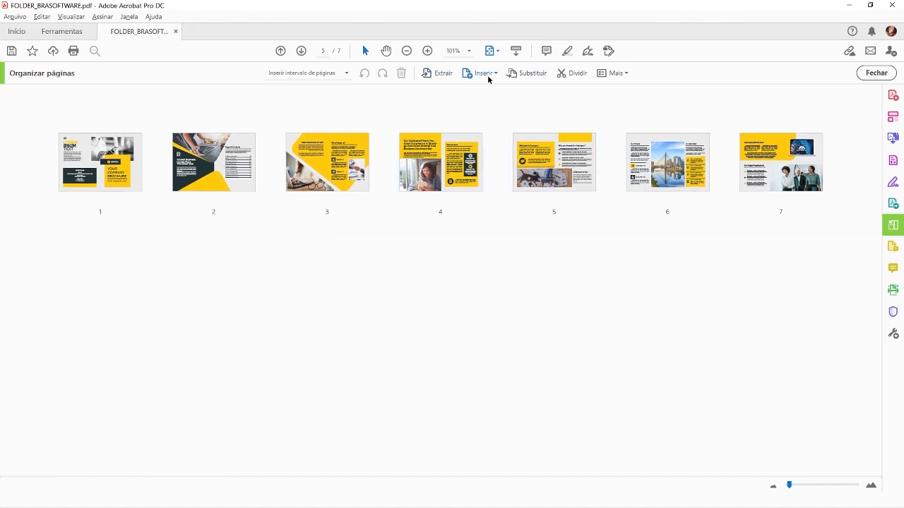
click(487, 73)
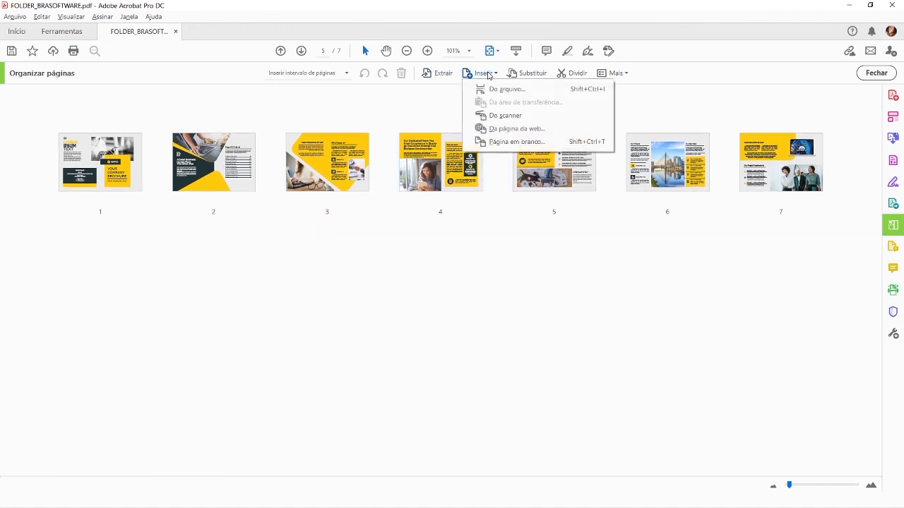
click(452, 113)
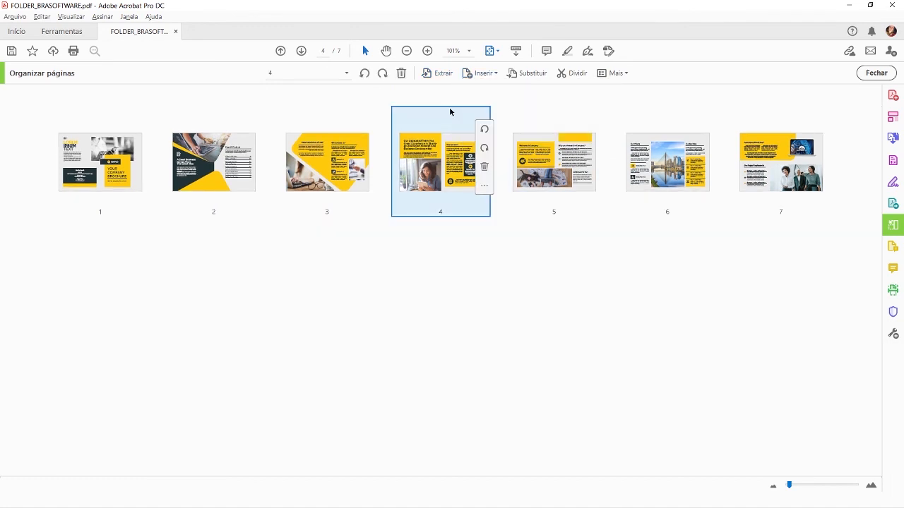
click(469, 267)
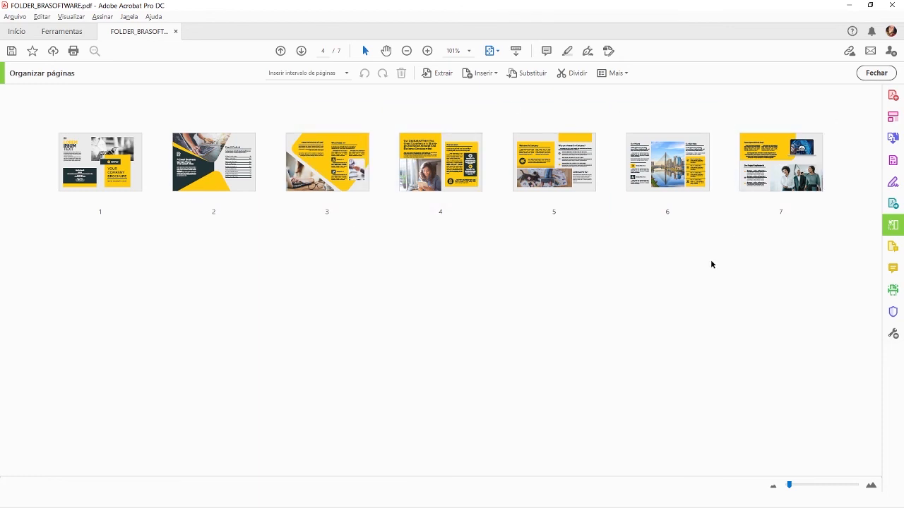
mouse_move(471, 125)
click(522, 75)
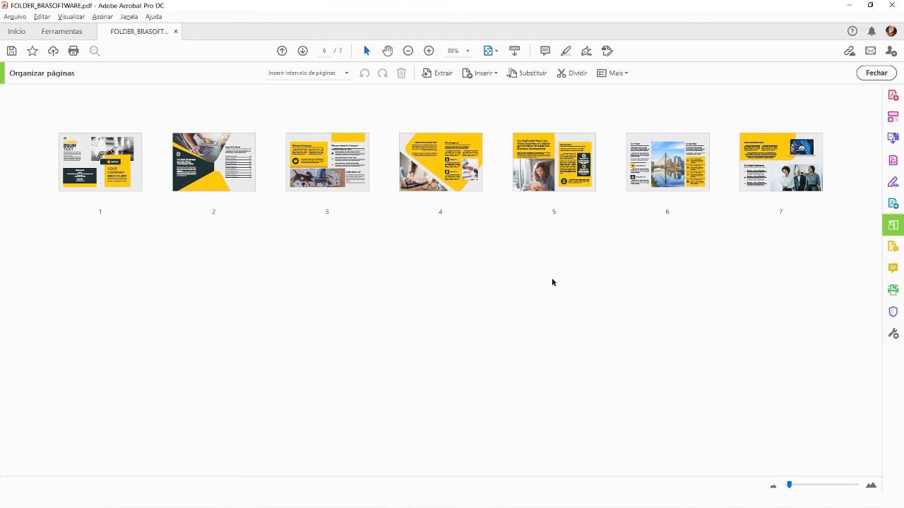
Set the brochure to split every 3 pages without running the split, and switch the split criterion to file size (Tamanho do arquivo)
click(573, 73)
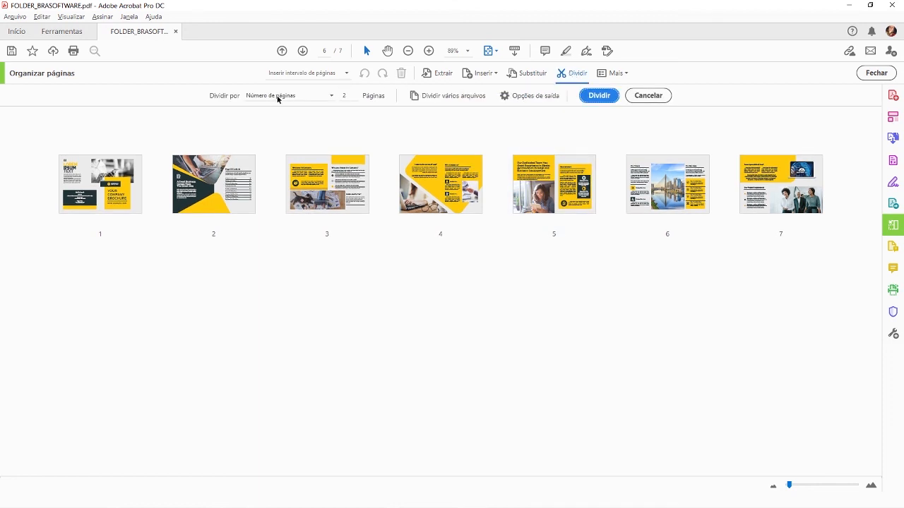
click(352, 96)
text(3)
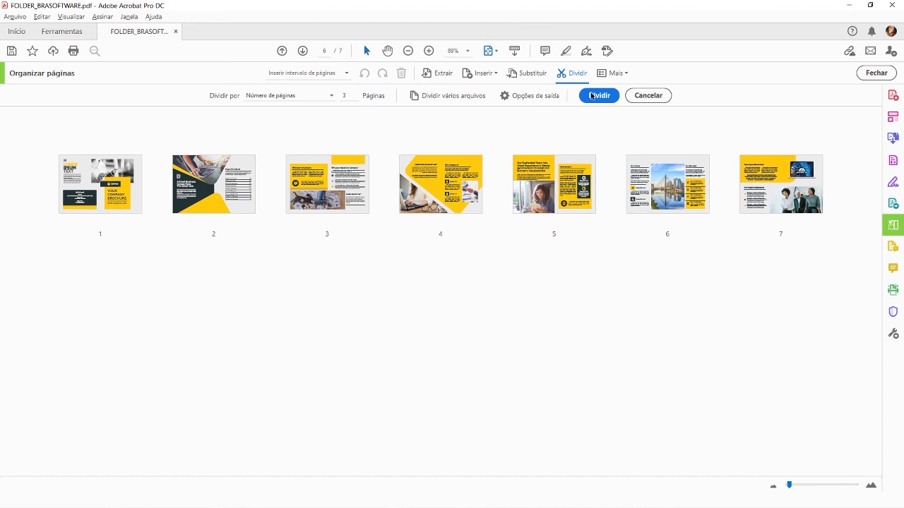
mouse_move(358, 223)
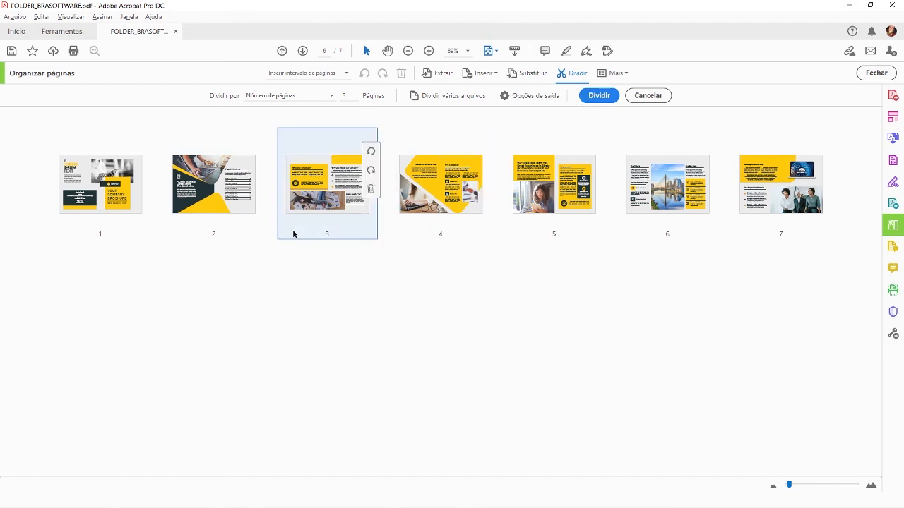
mouse_move(670, 221)
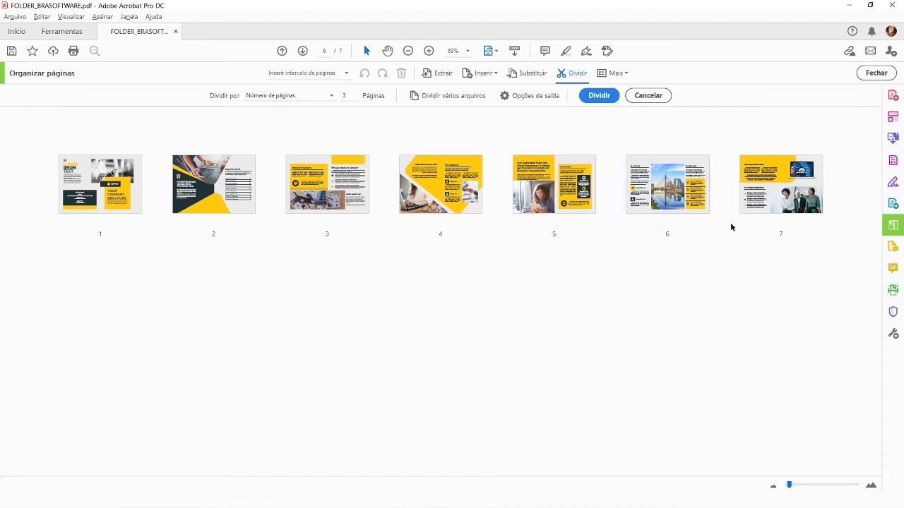
mouse_move(807, 201)
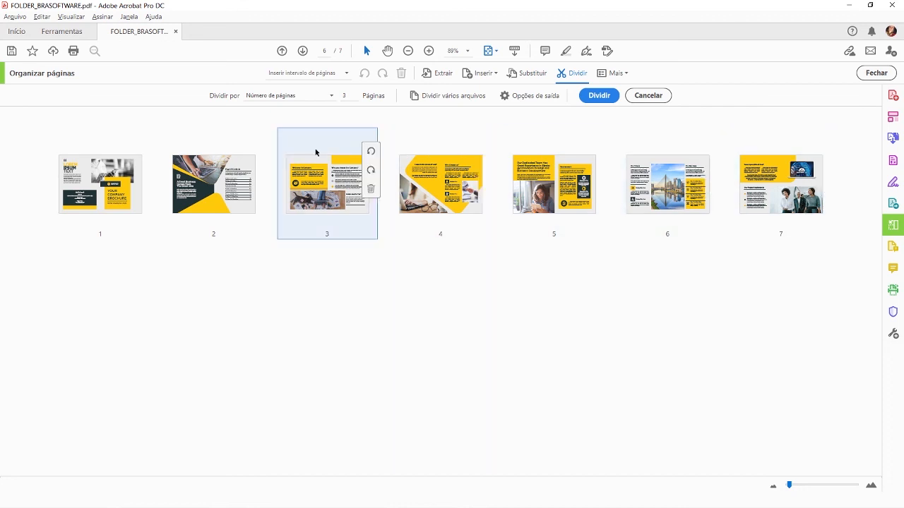
click(331, 97)
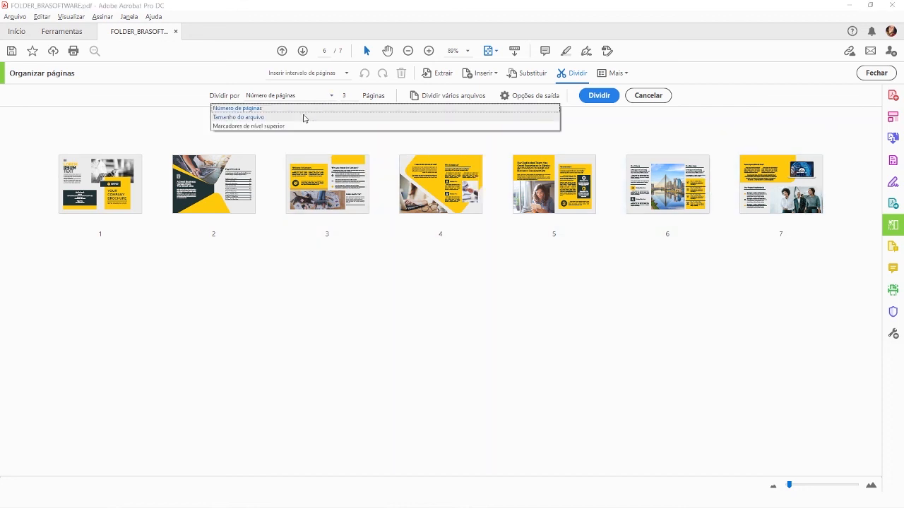
click(304, 117)
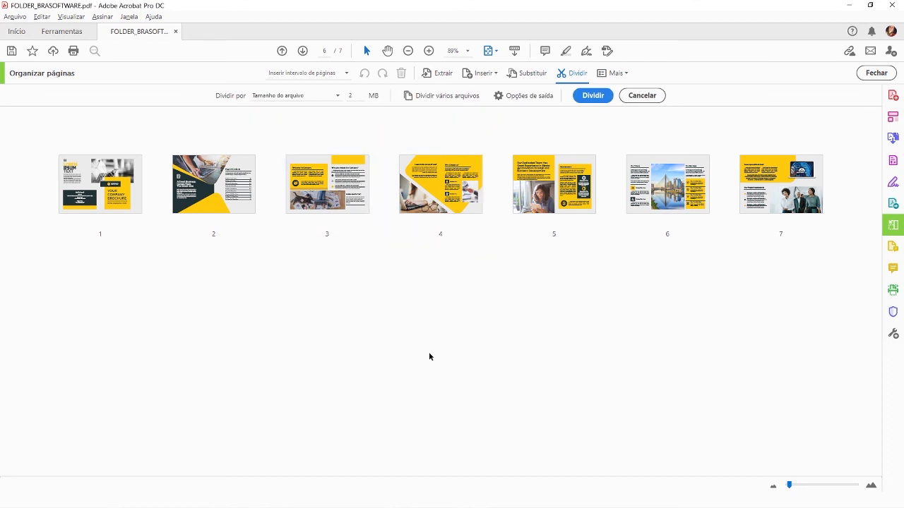